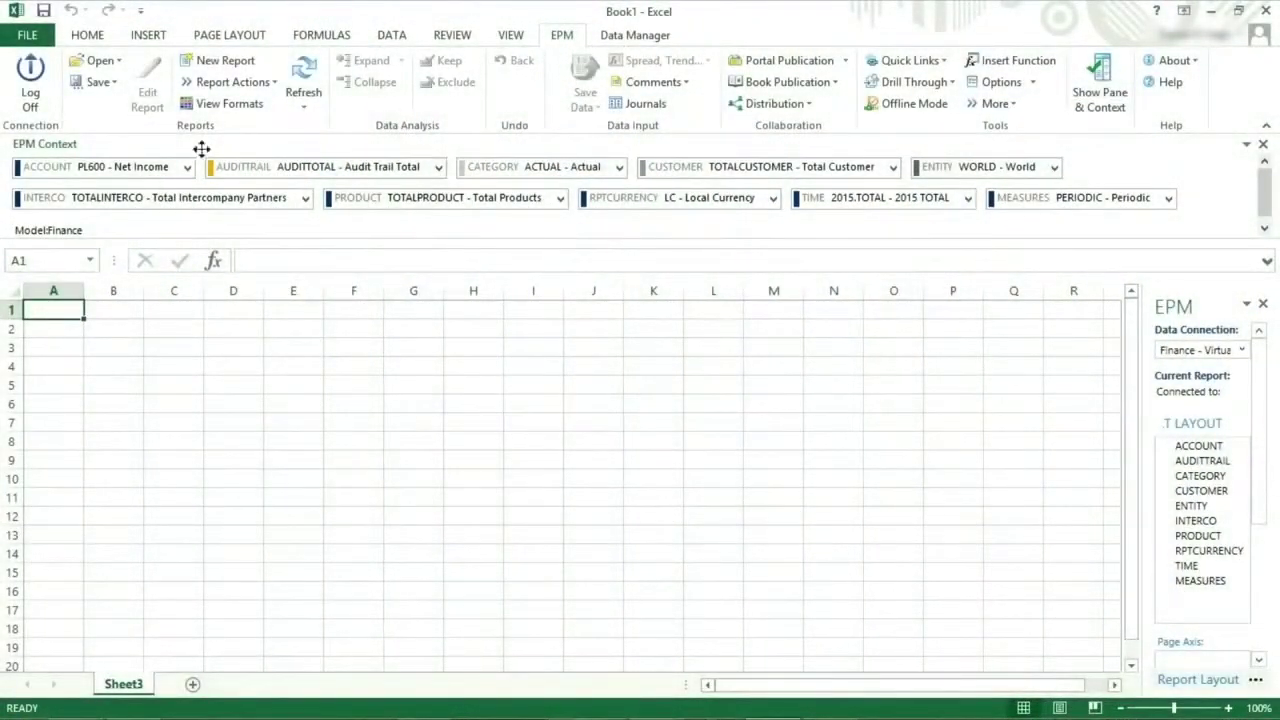
Build a new report with PRODUCT on the column axis and ENTITY on the row axis, and run it.
click(222, 60)
drag(296, 247, 811, 420)
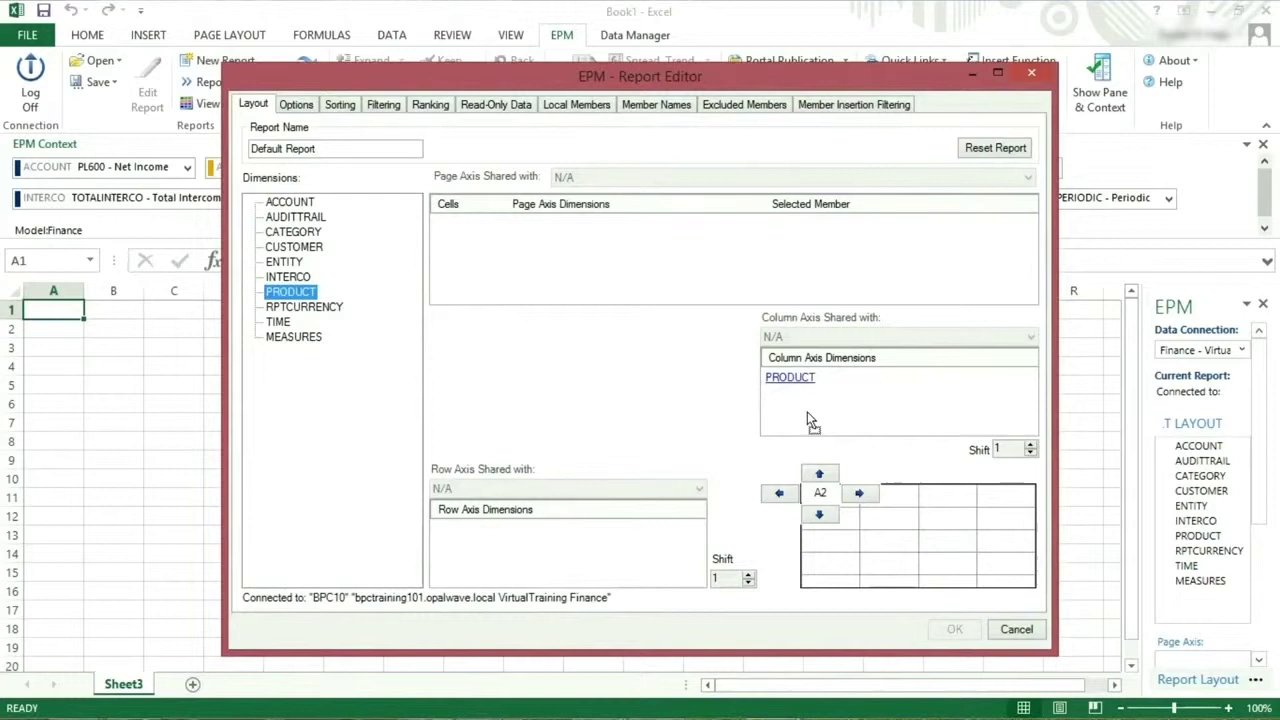
drag(284, 262, 484, 550)
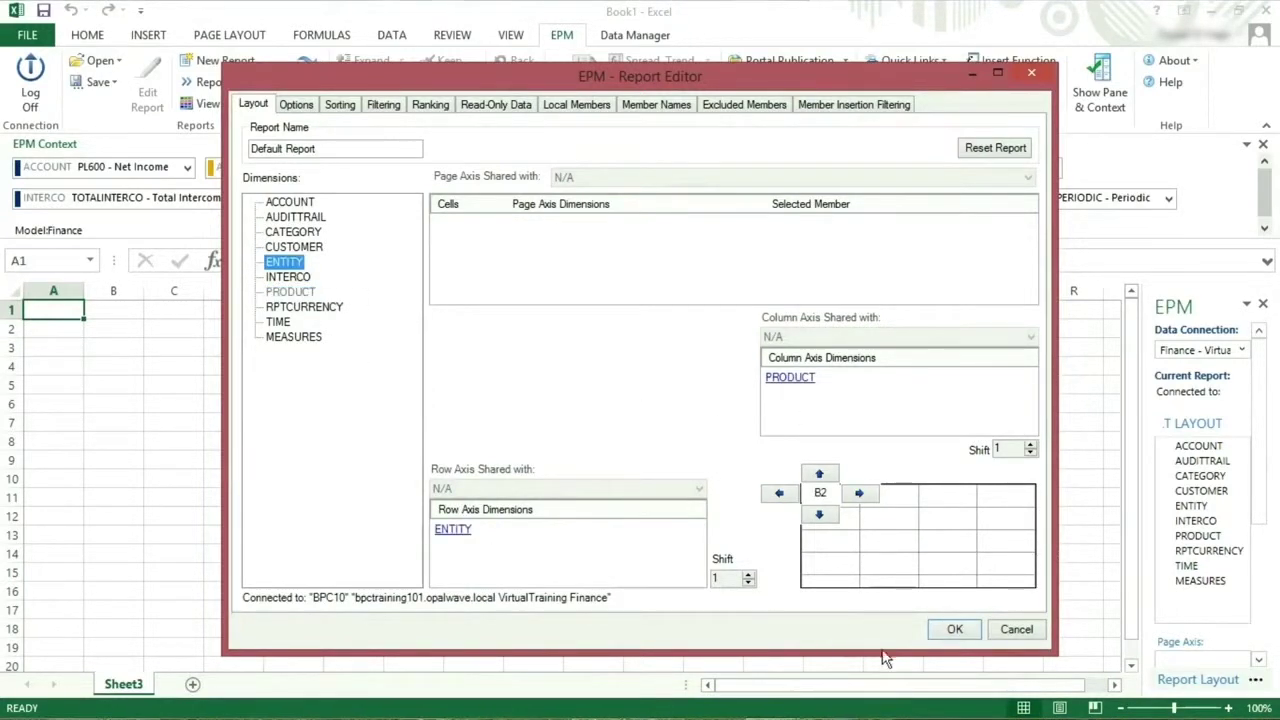
click(952, 629)
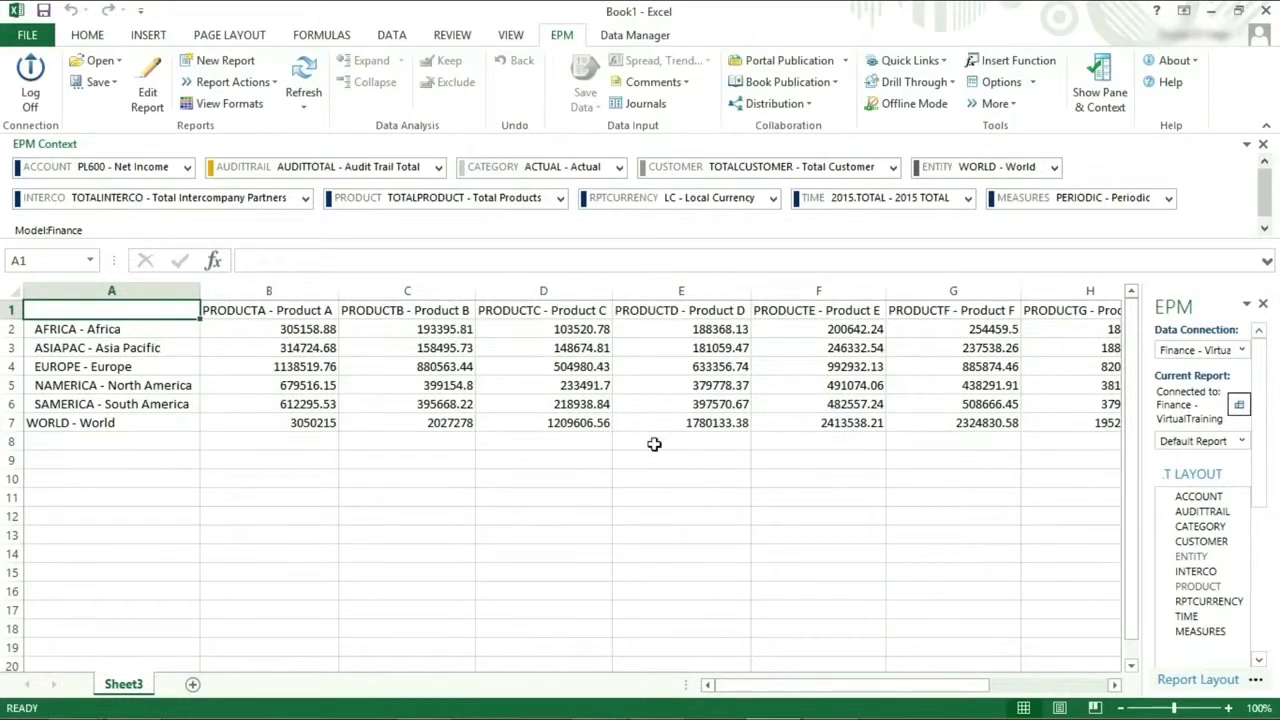
Close the EPM pane and scroll across the regions-by-products report.
click(1263, 304)
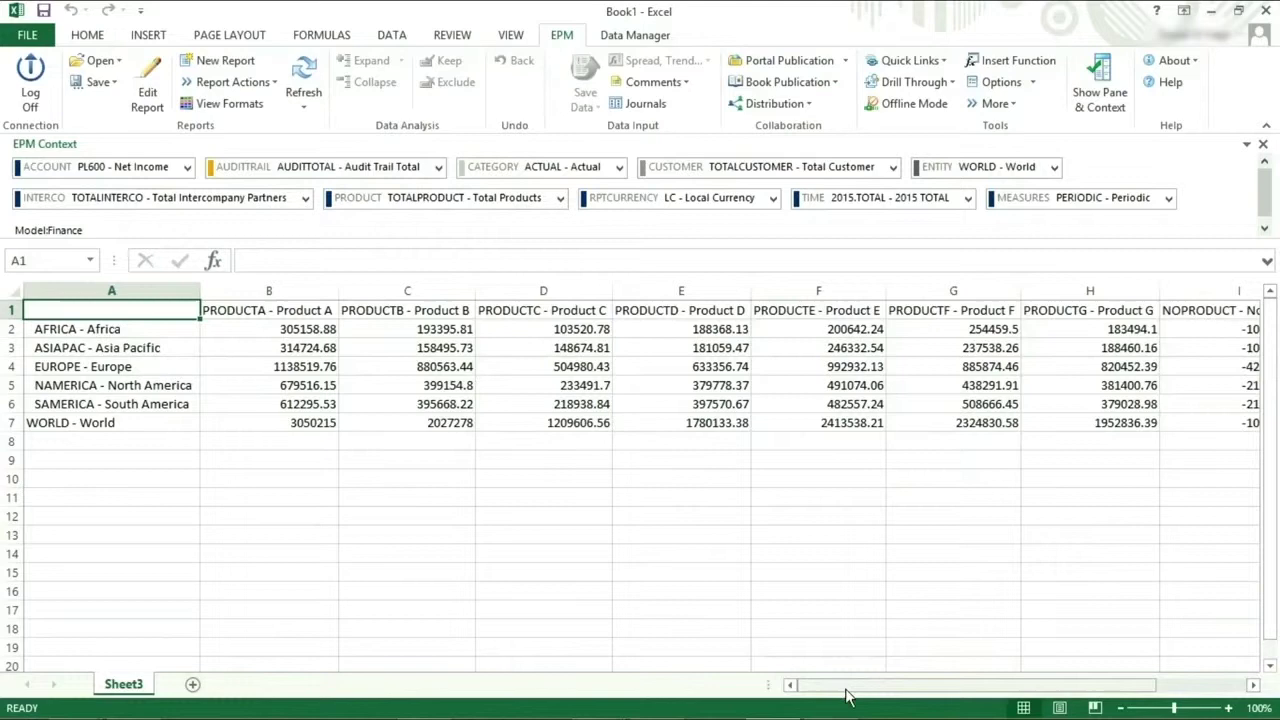
drag(848, 690, 928, 690)
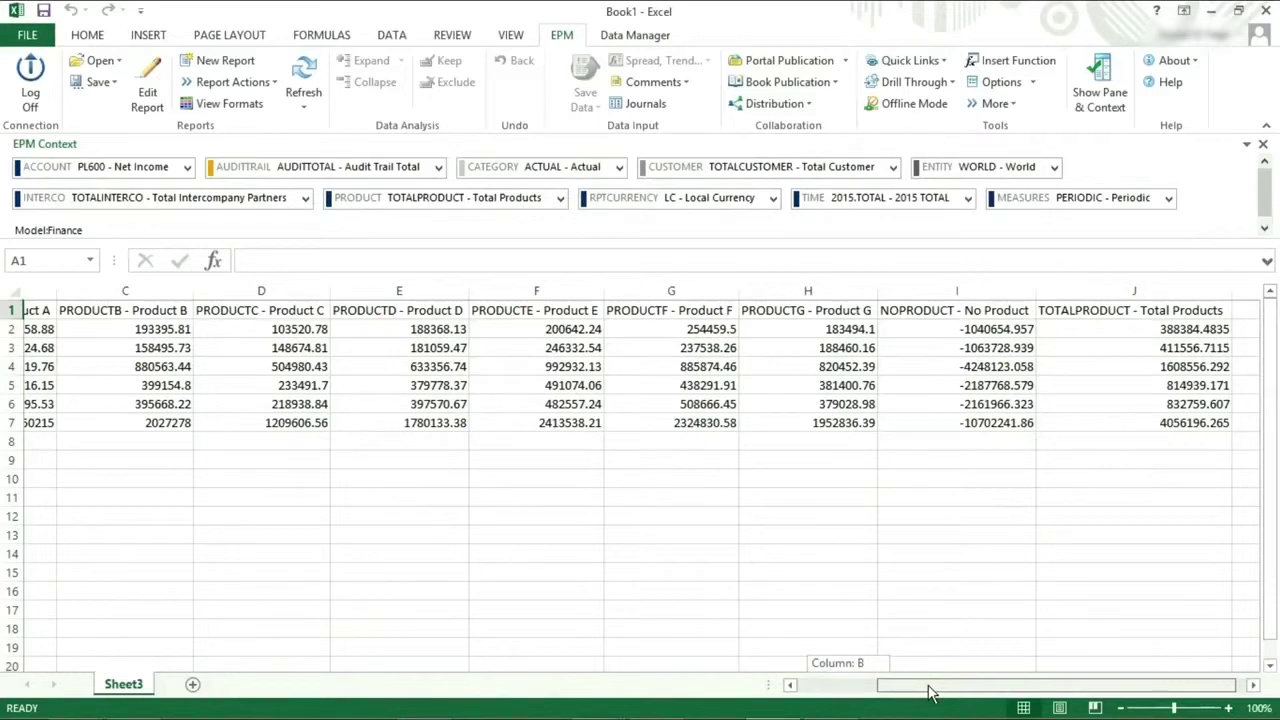
drag(928, 690, 938, 690)
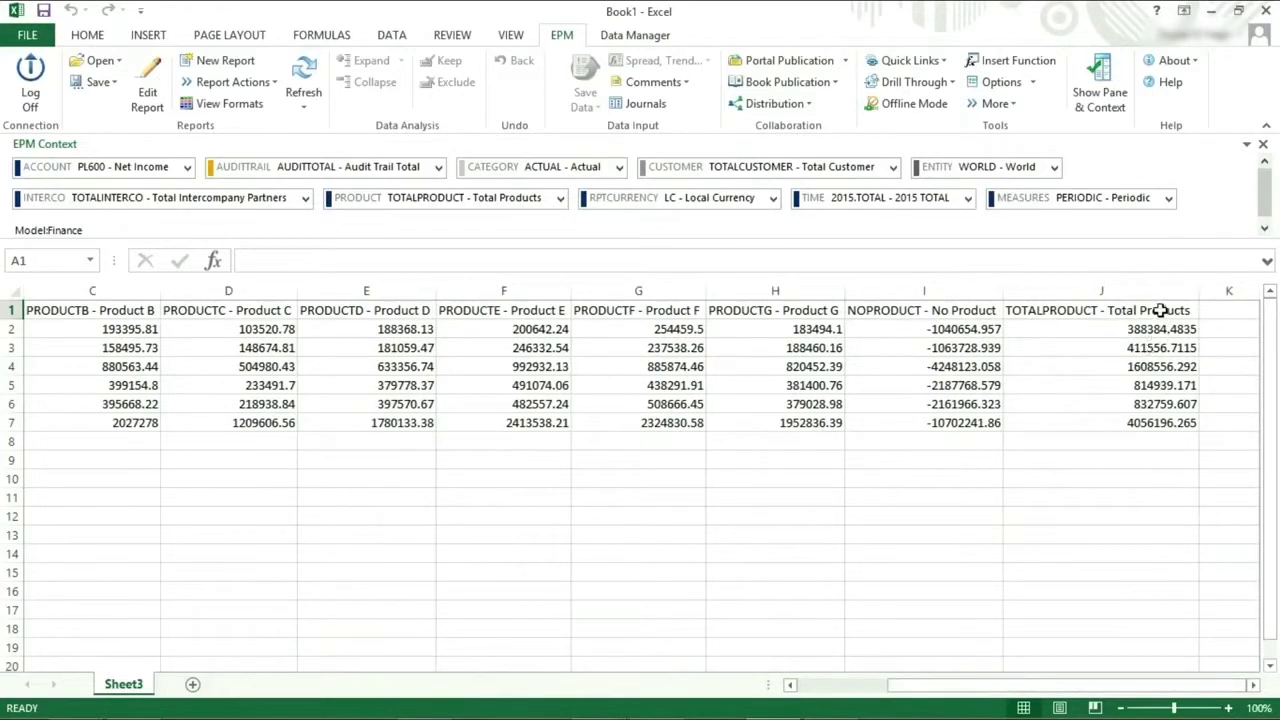
Inspect the Total Products and WORLD - World header formulas and the region row headers.
click(1052, 314)
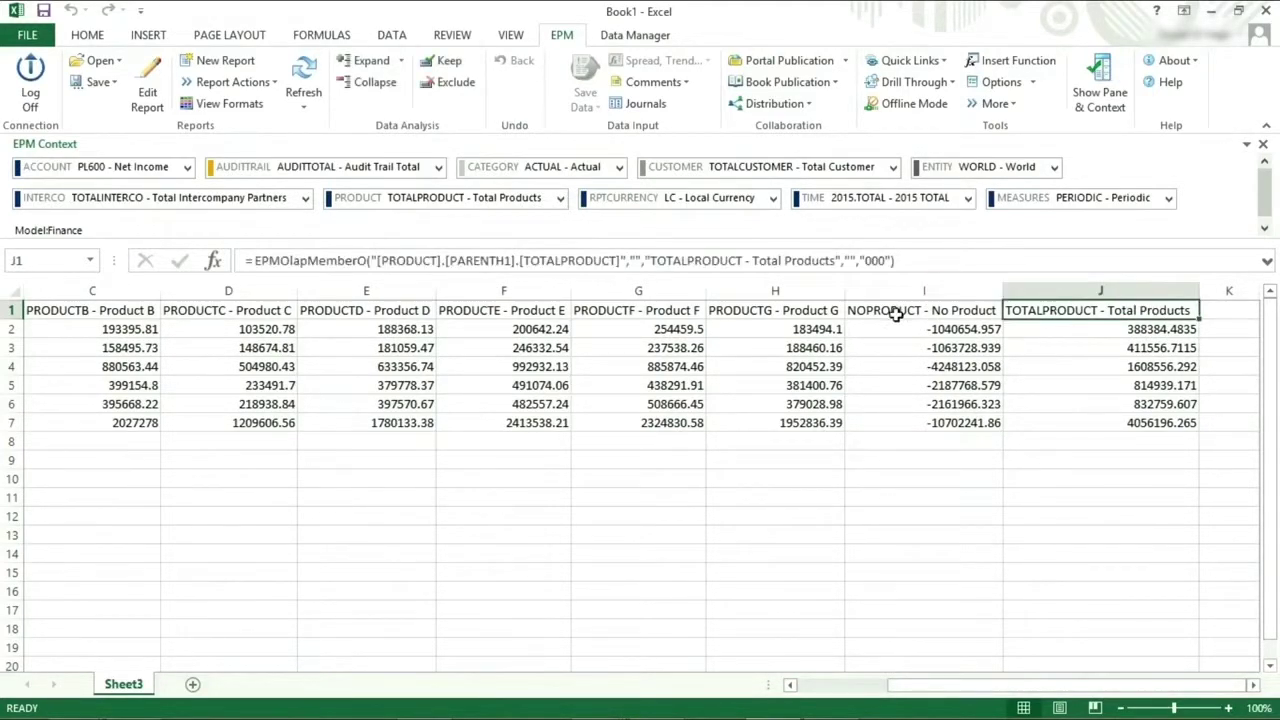
drag(924, 692, 612, 568)
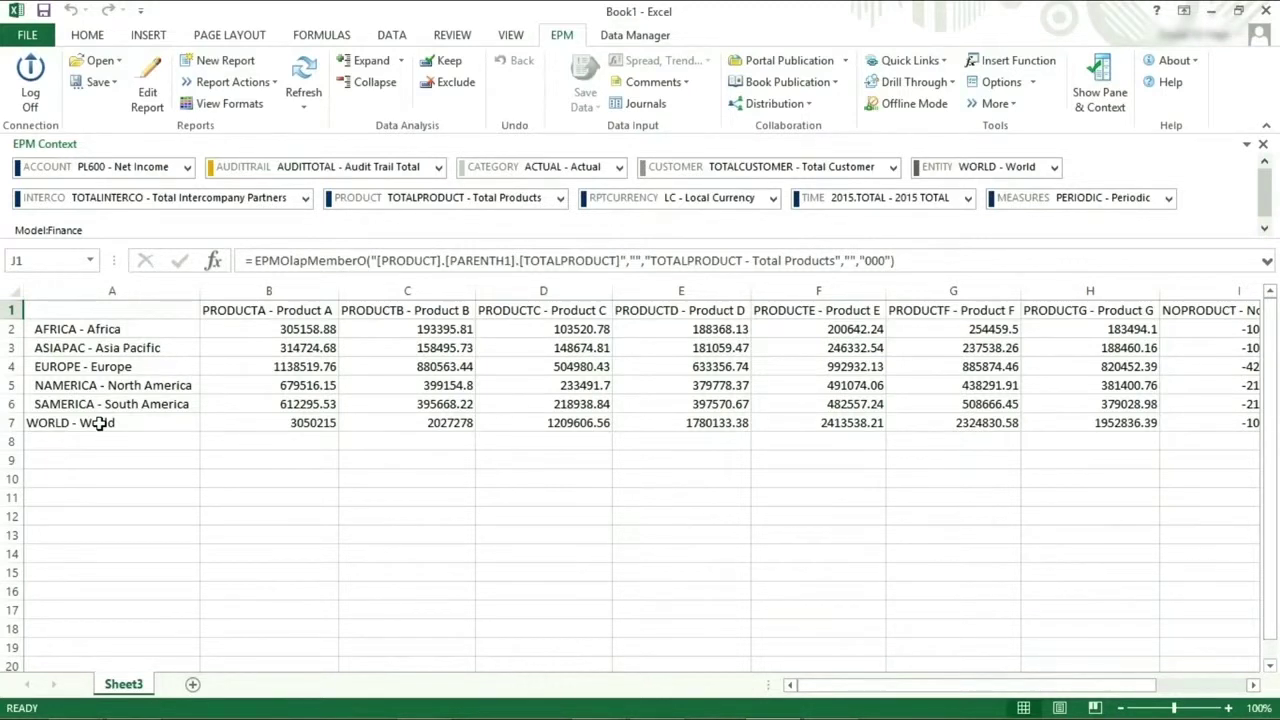
click(100, 423)
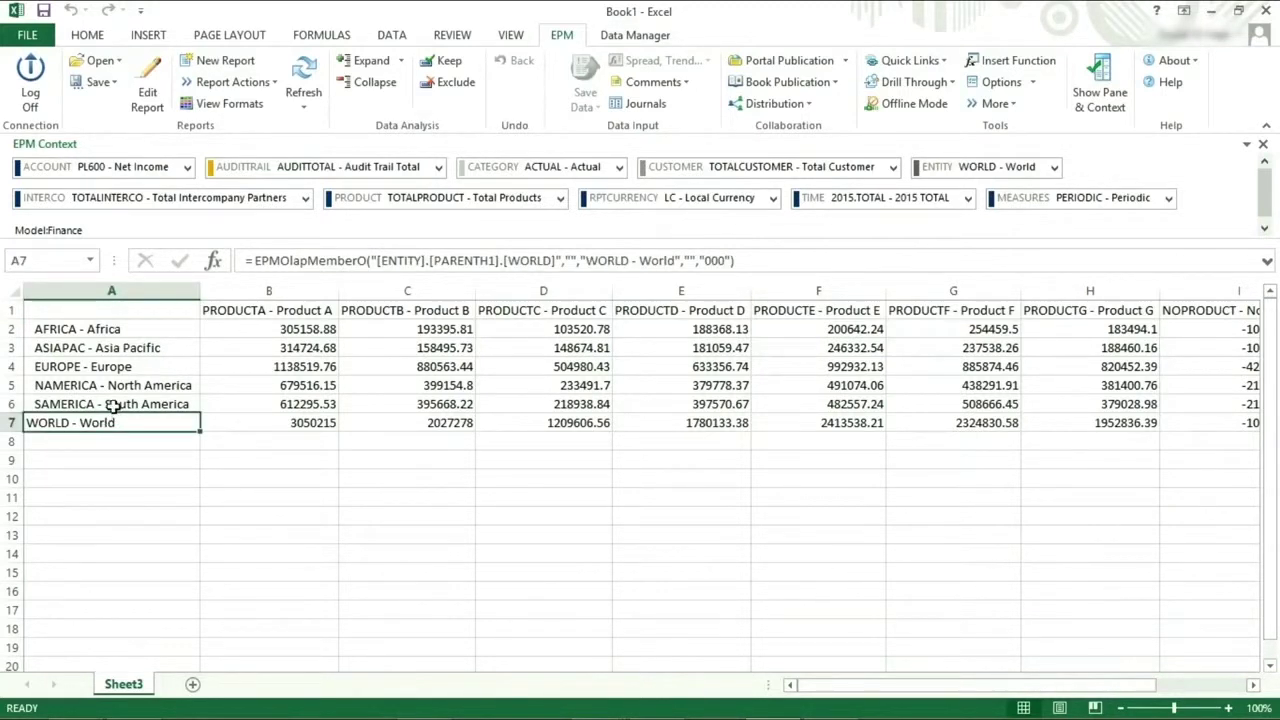
click(114, 404)
drag(116, 386, 109, 328)
click(159, 490)
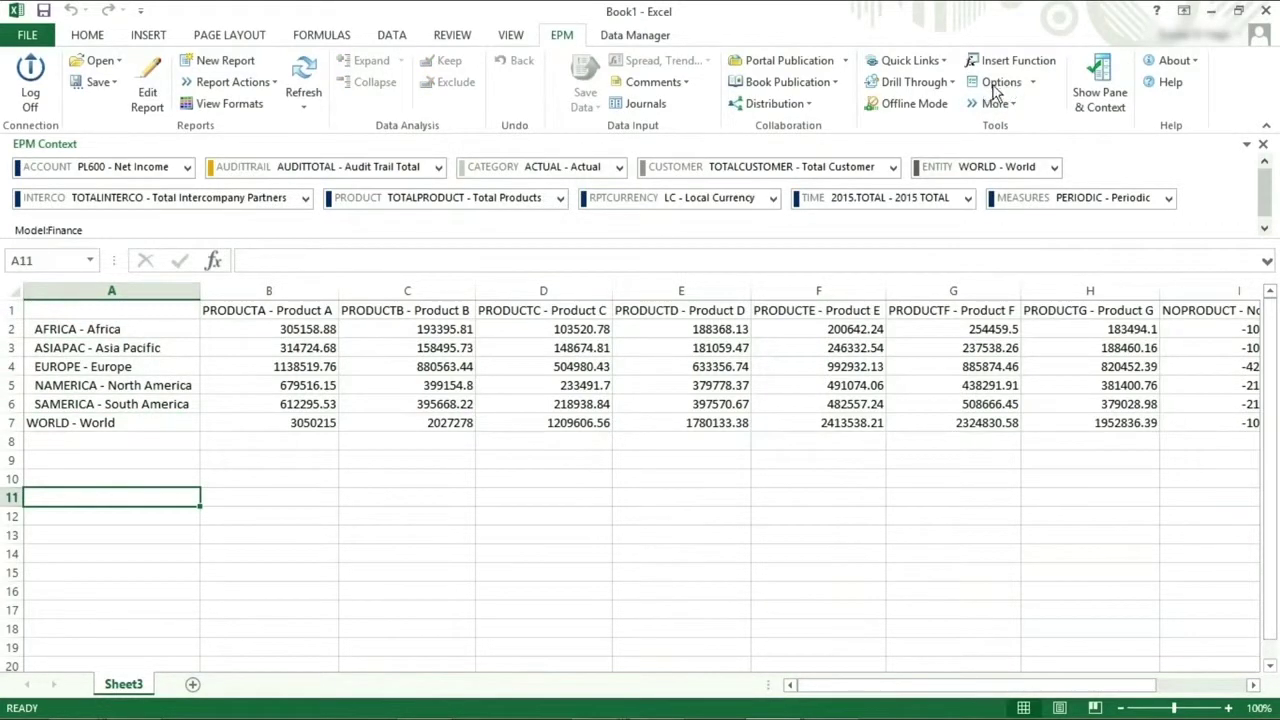
Open EPM Sheet Options and browse the Formatting, Refresh and Protection tabs before returning to General.
click(1032, 84)
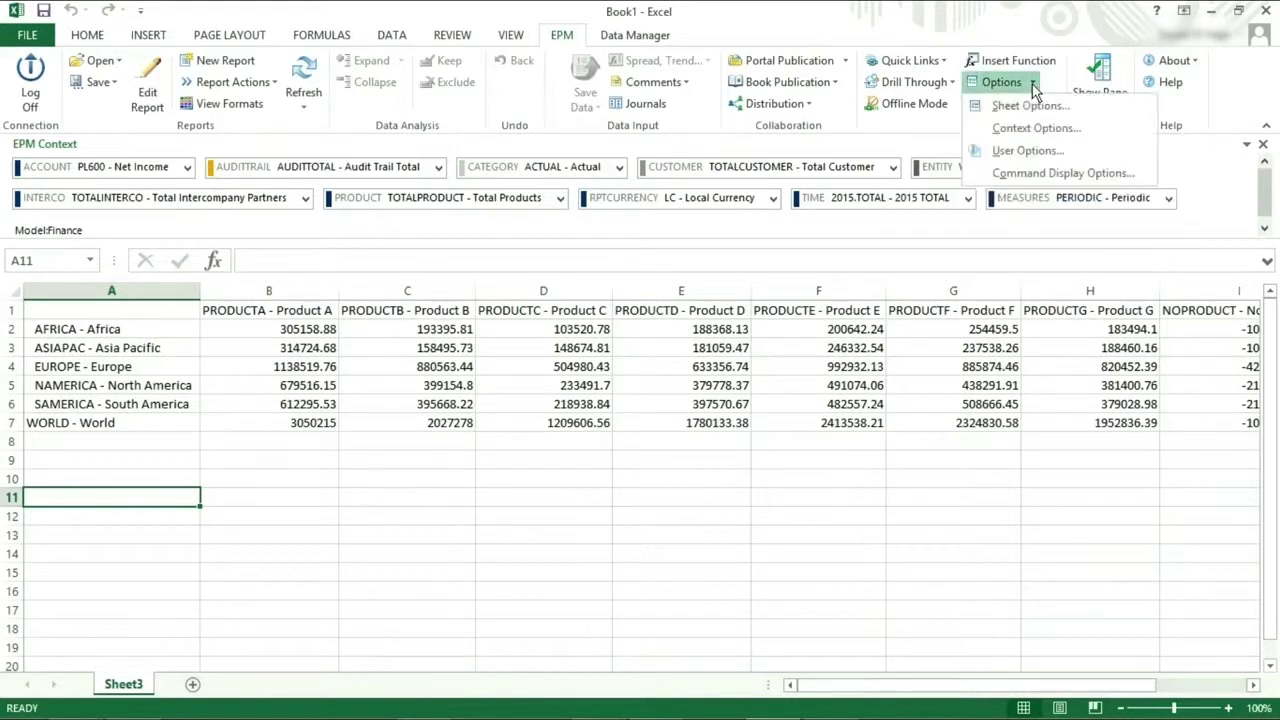
click(1024, 104)
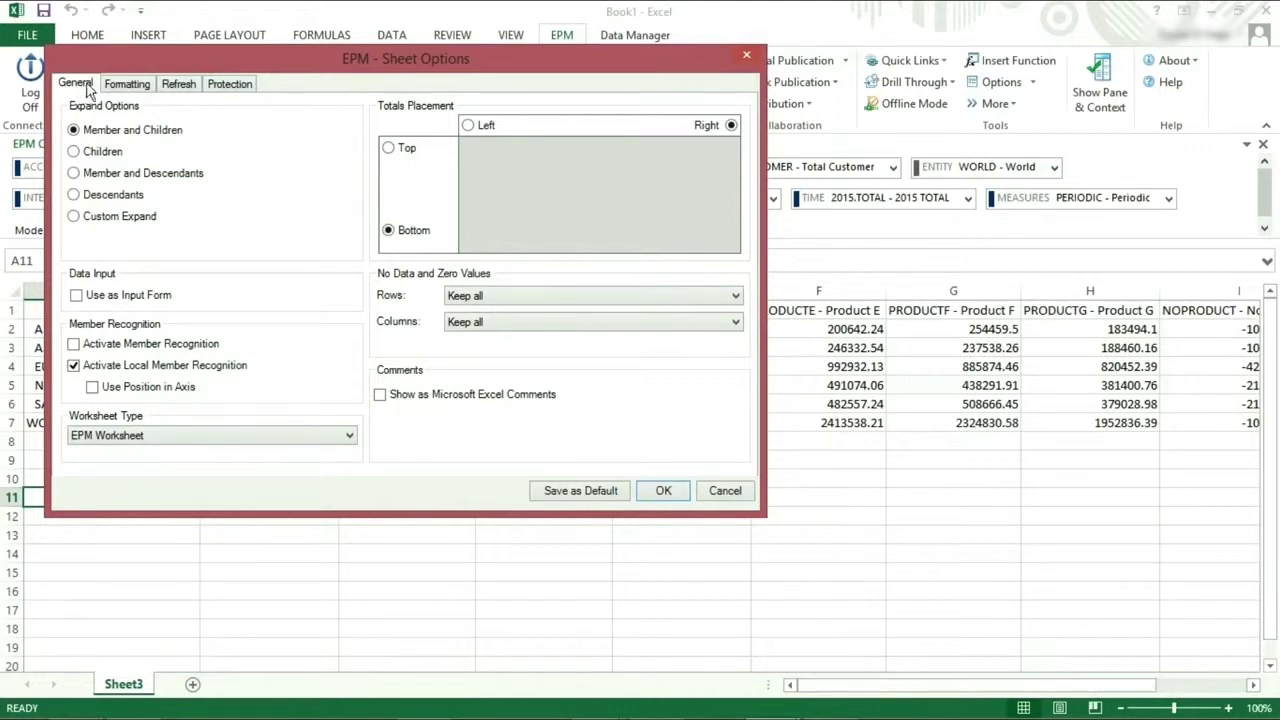
click(126, 86)
click(172, 88)
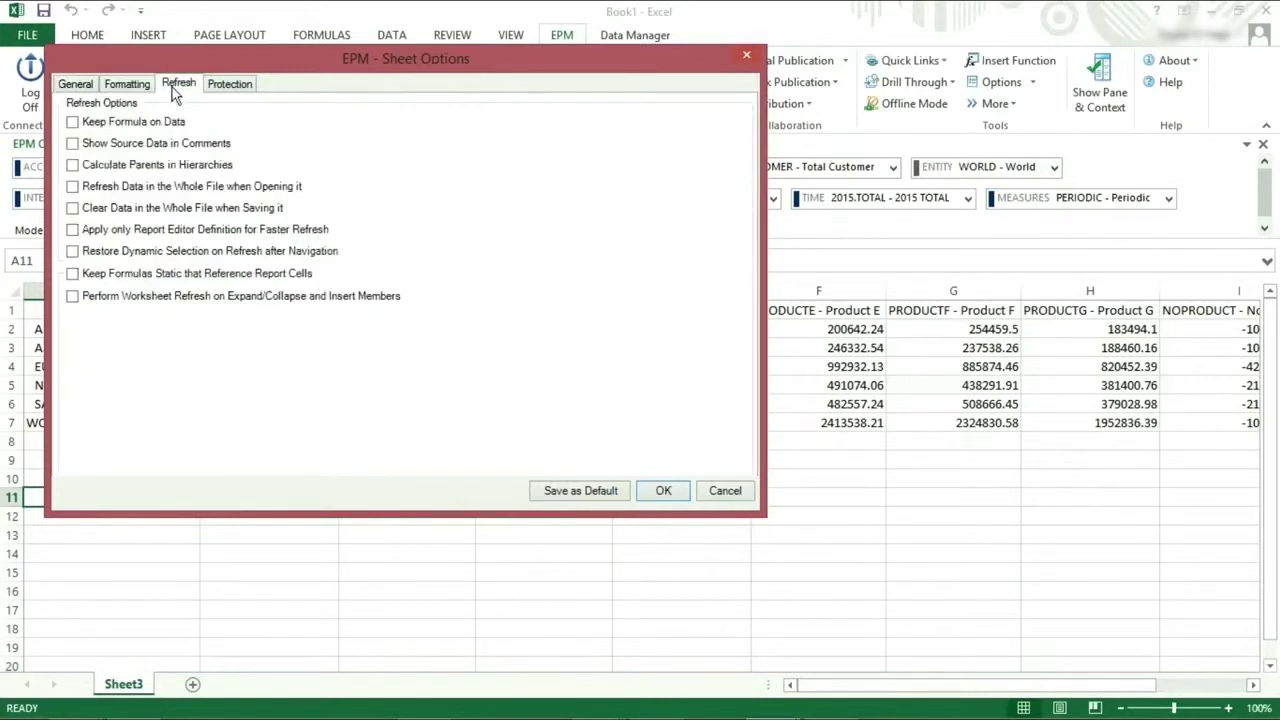
click(228, 87)
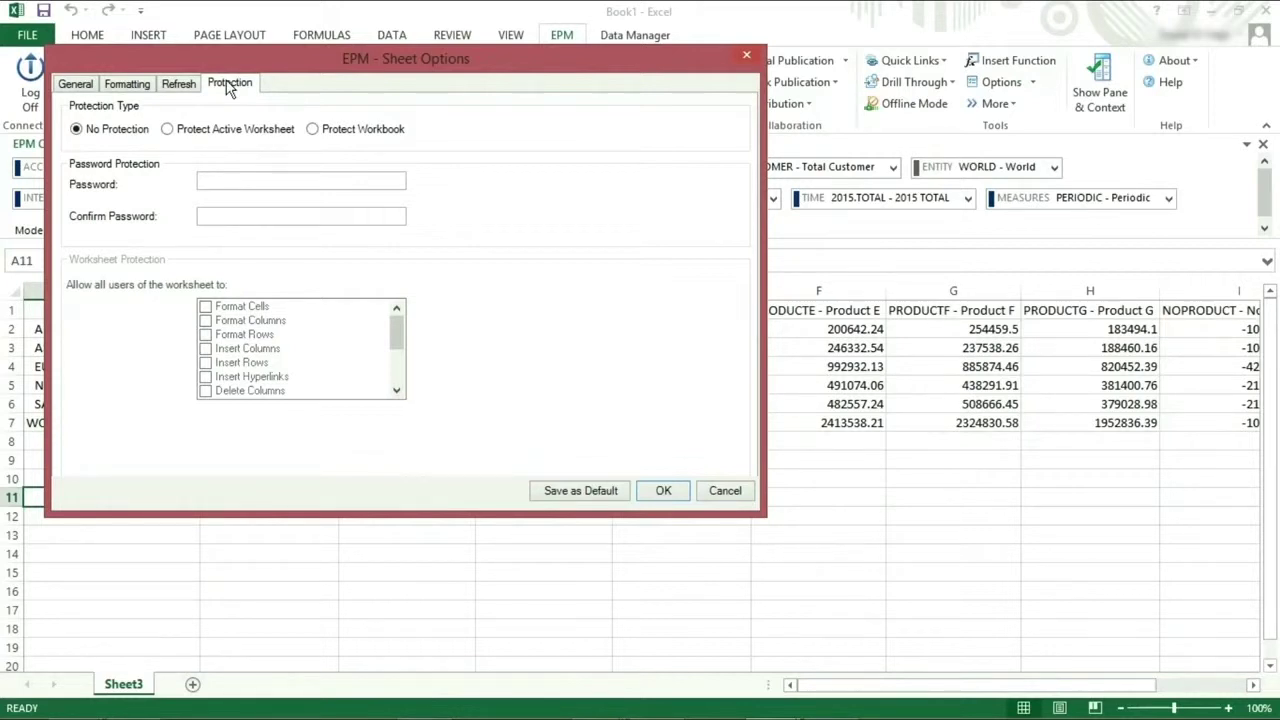
click(76, 84)
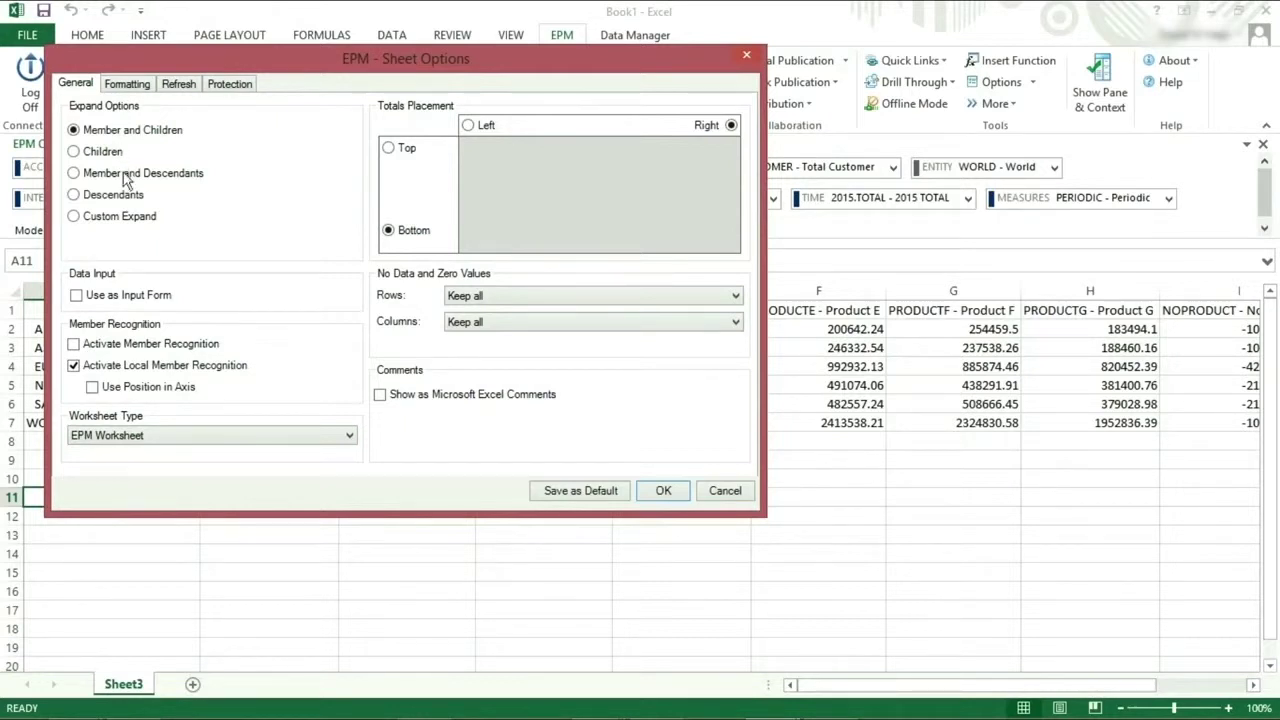
Switch sheet expansion to Custom Expand with Only Base Level and apply the options.
click(85, 222)
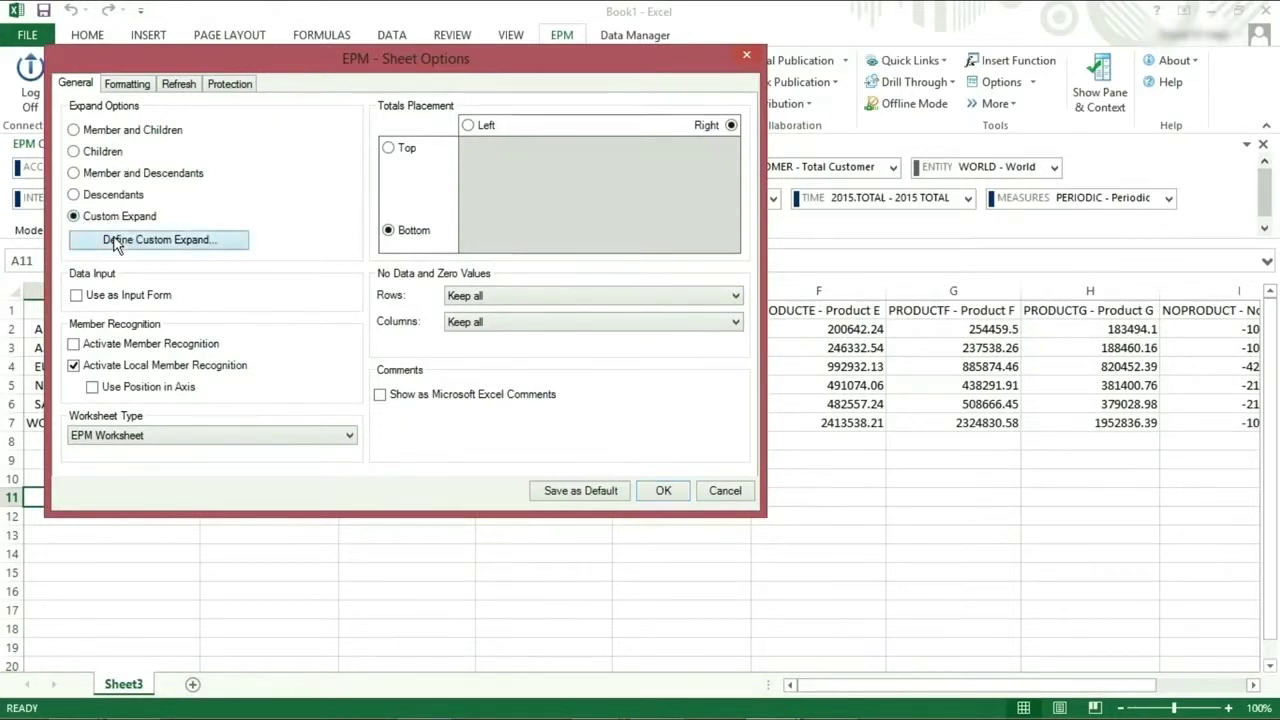
click(116, 240)
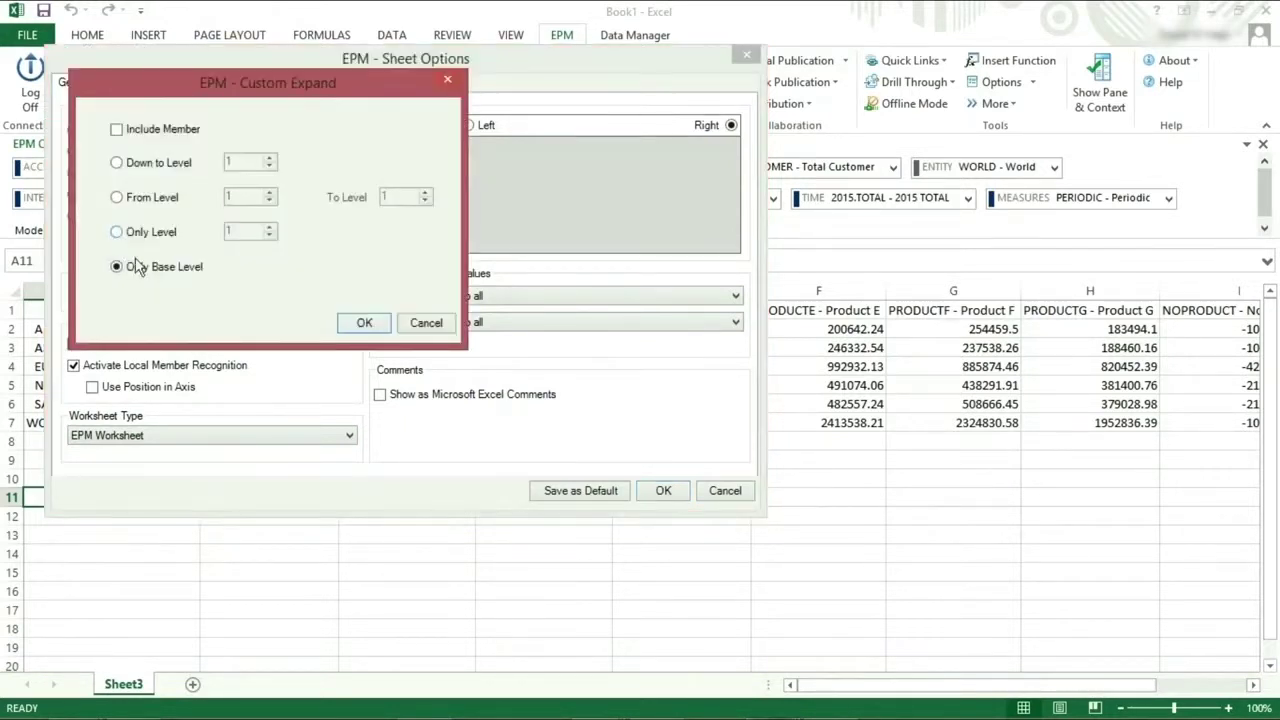
click(364, 323)
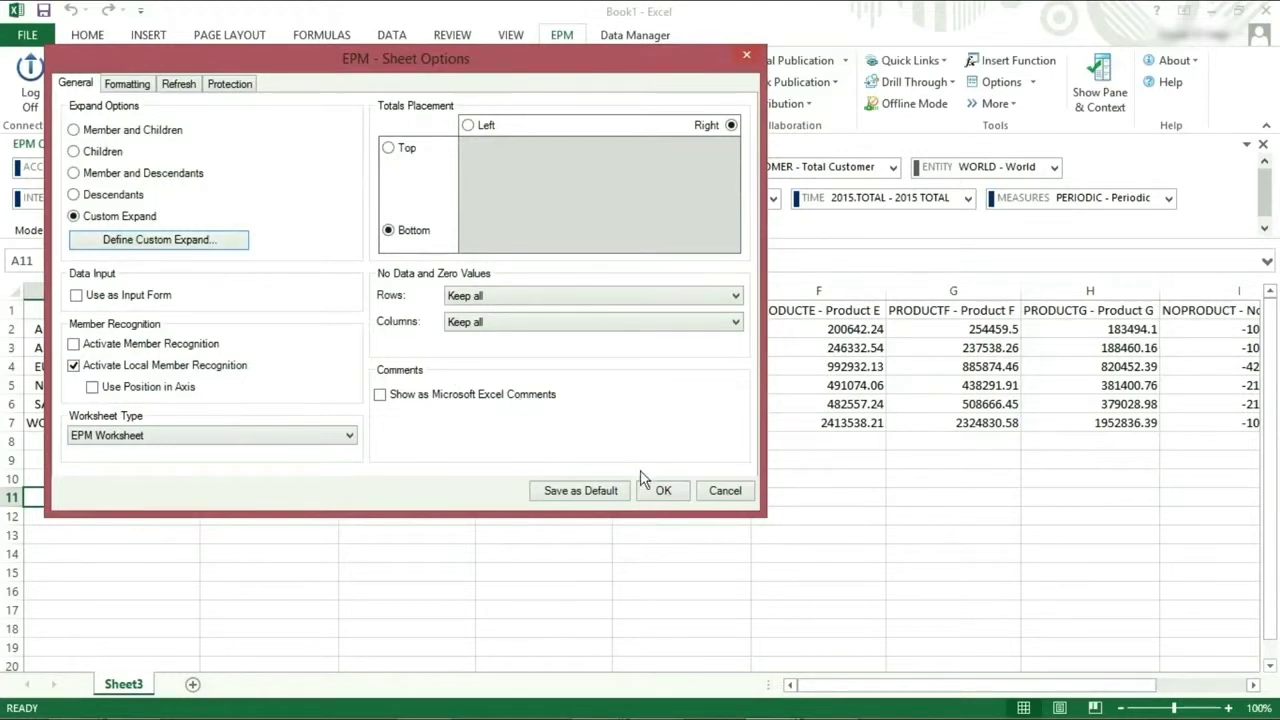
click(664, 492)
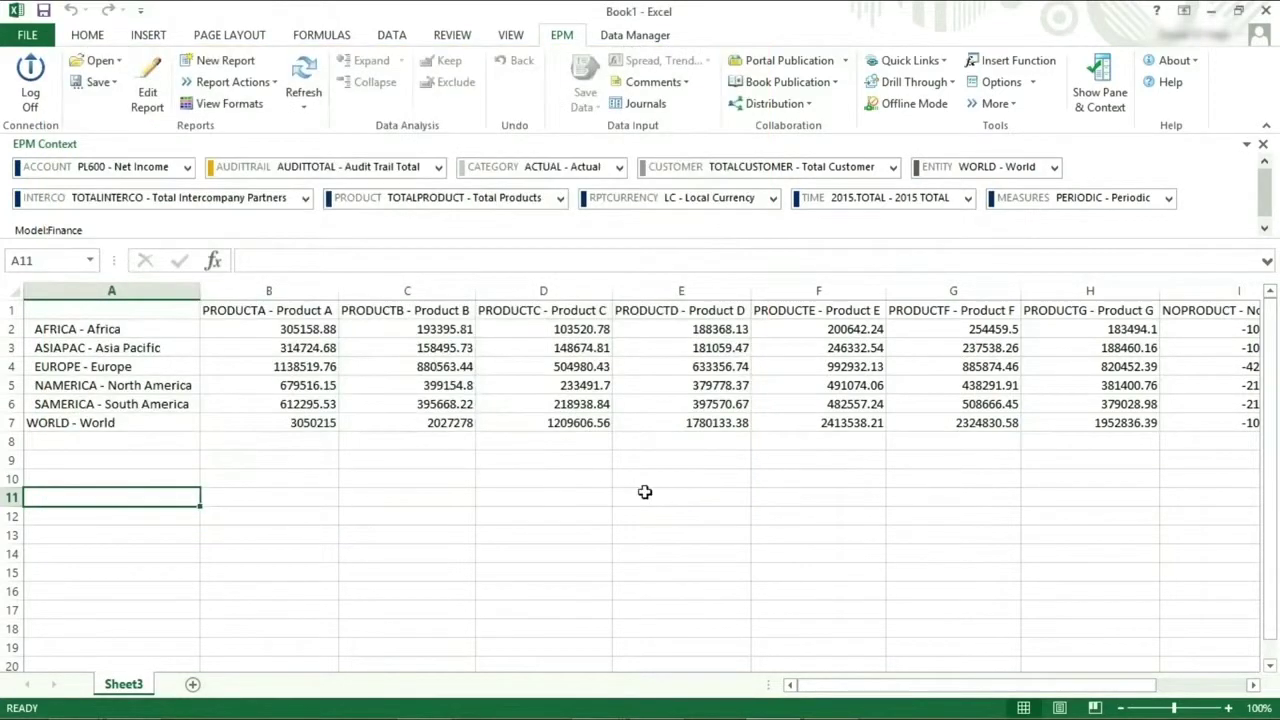
Collapse WORLD - World, then expand it into its twelve base-level countries, Algeria through Brazil.
double_click(78, 422)
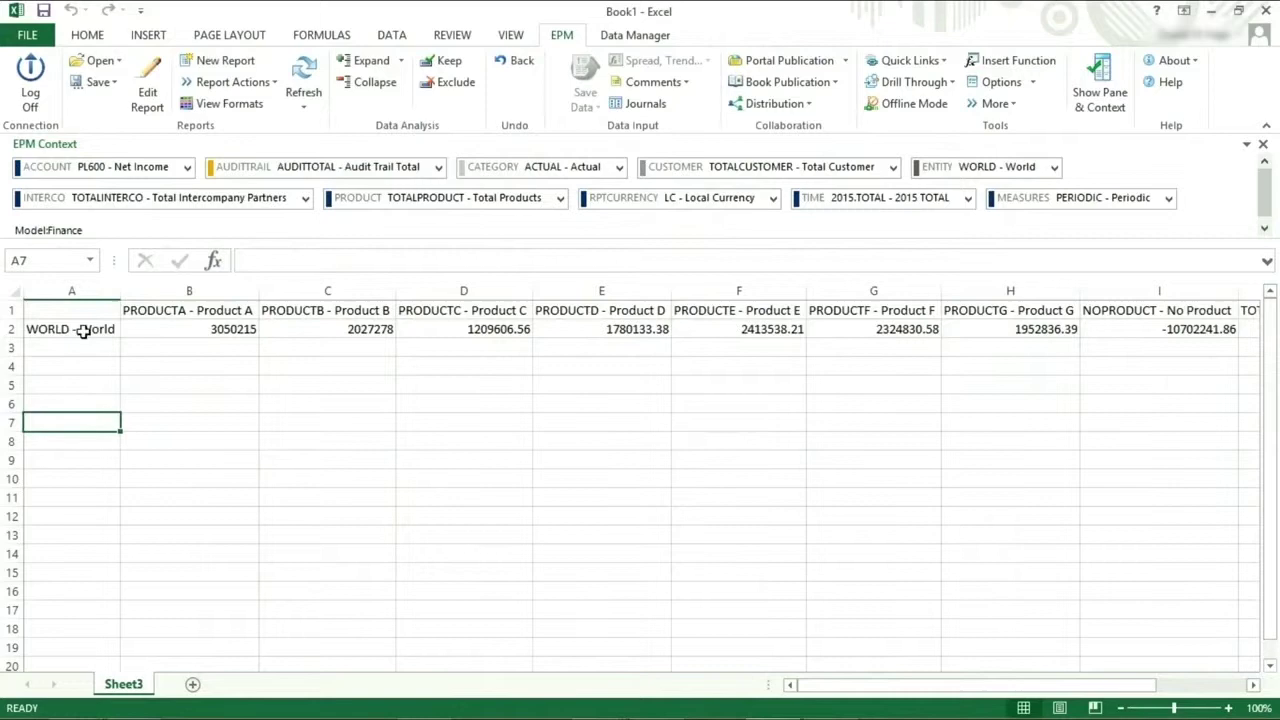
double_click(83, 330)
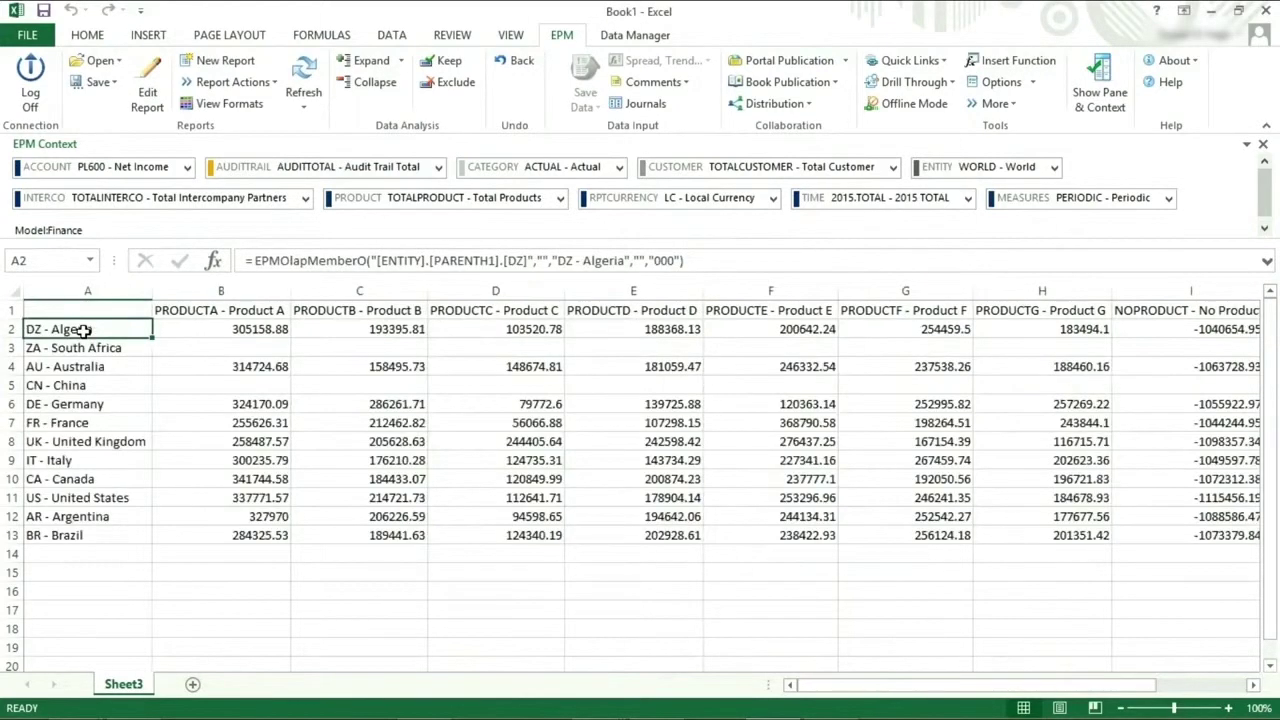
drag(86, 329, 68, 536)
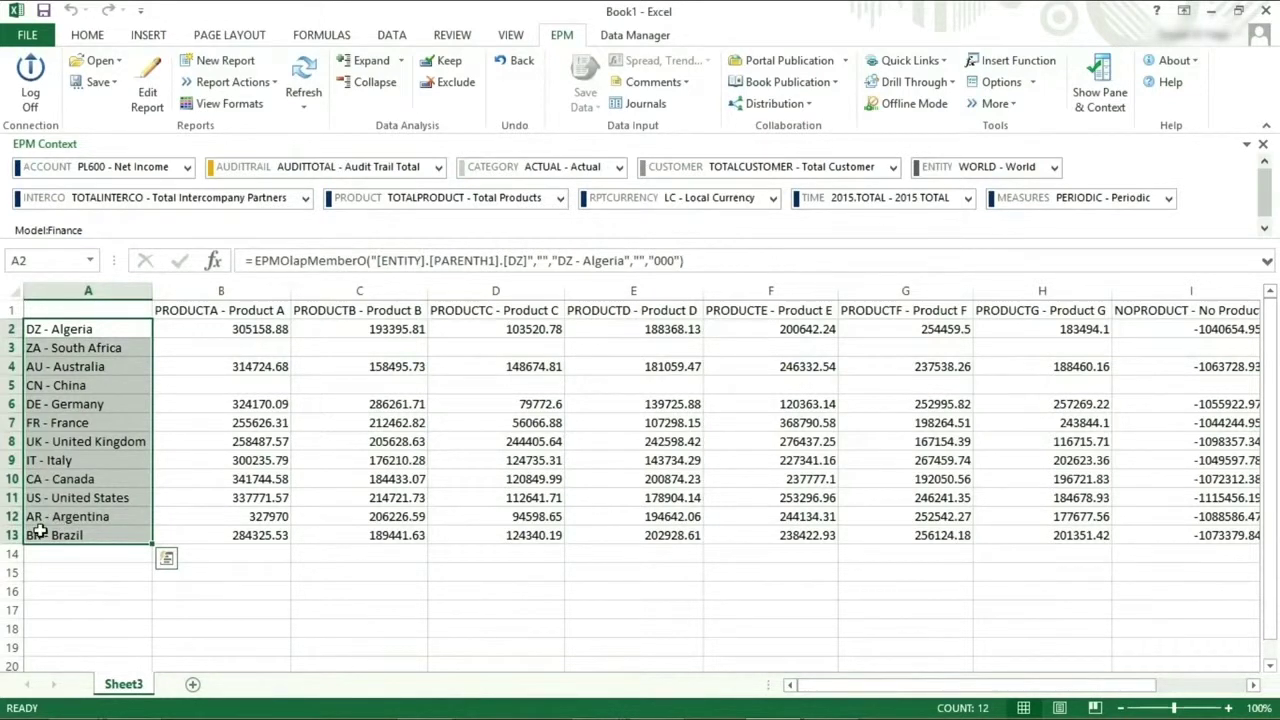
click(59, 552)
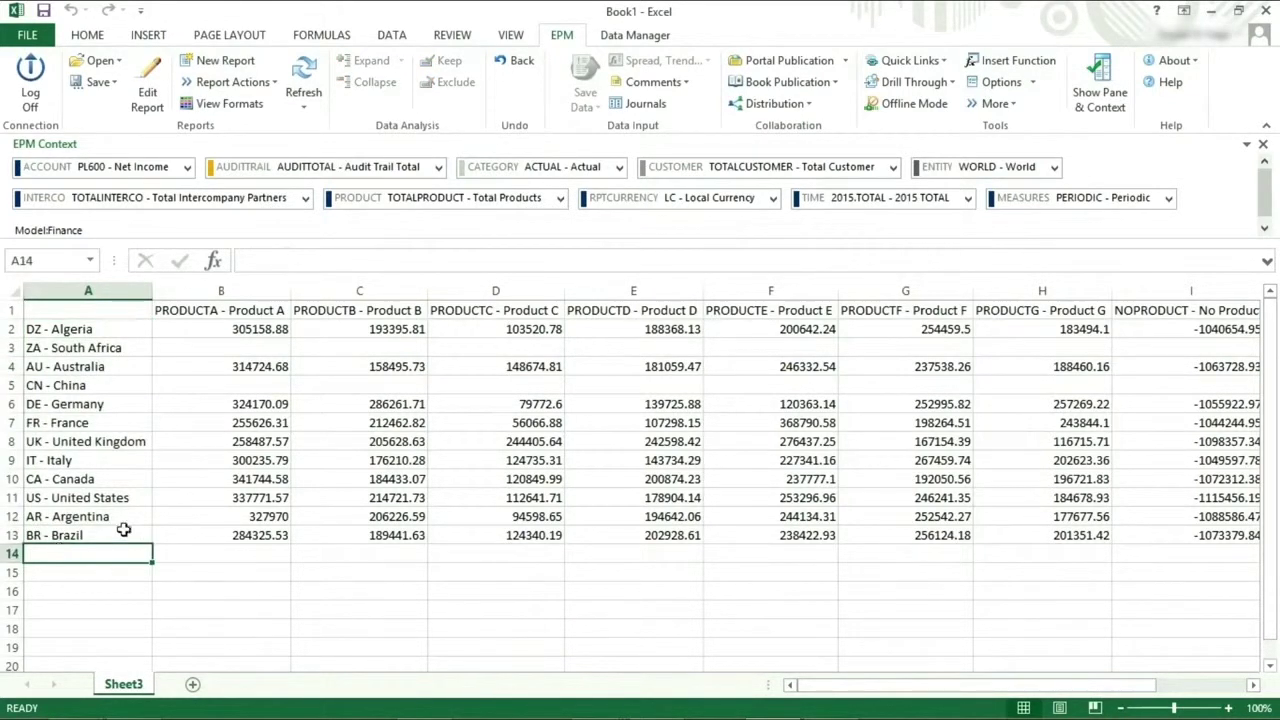
In Sheet Options, leave input form and local member recognition off and choose Excel Worksheet type.
click(1000, 82)
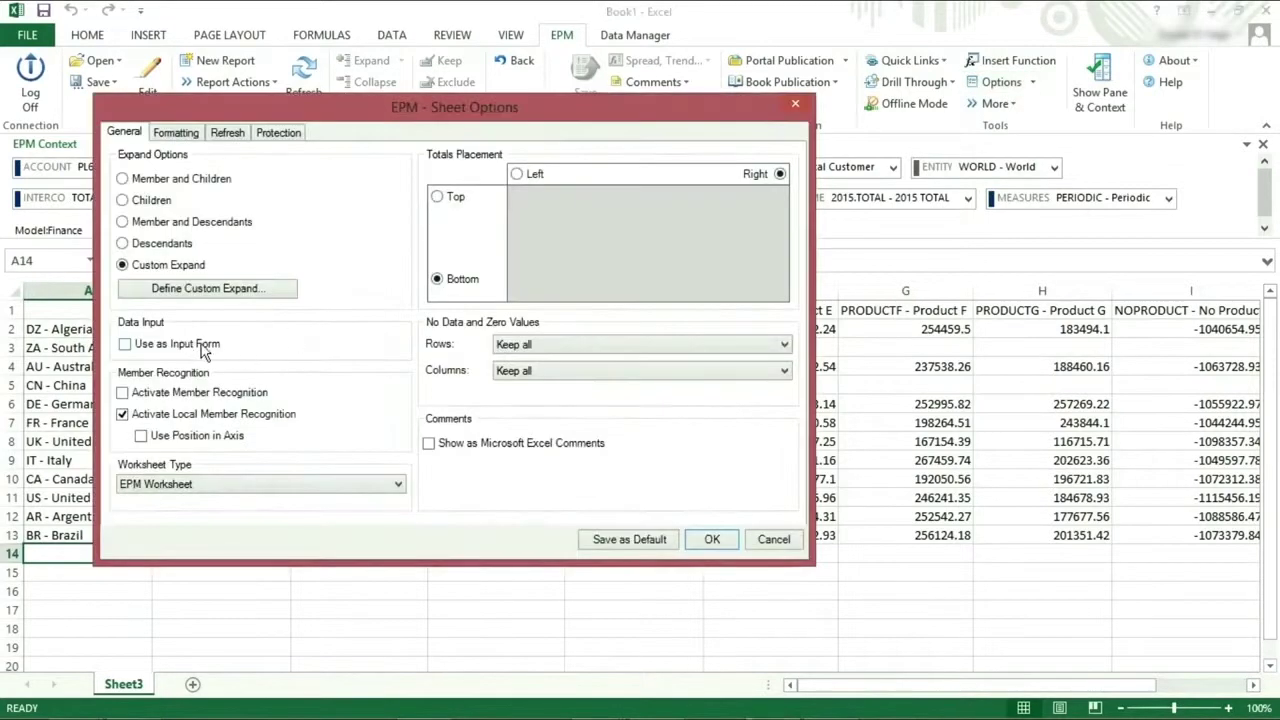
click(125, 344)
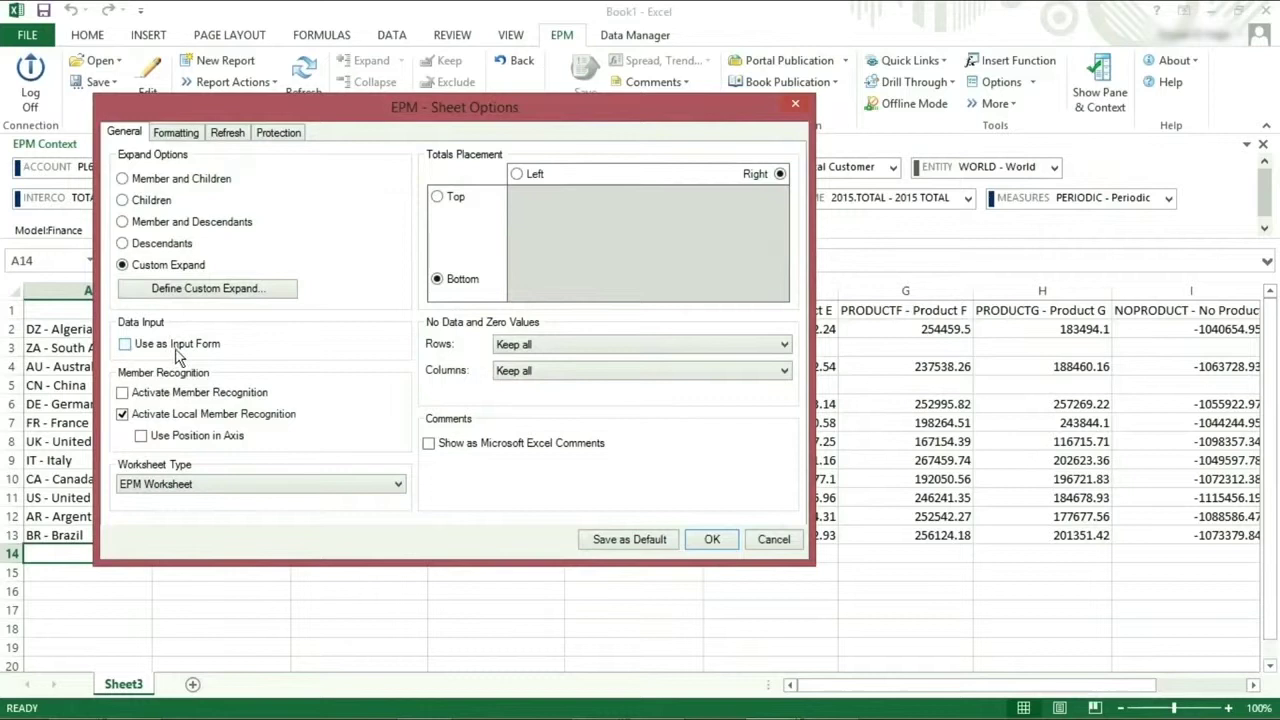
click(122, 393)
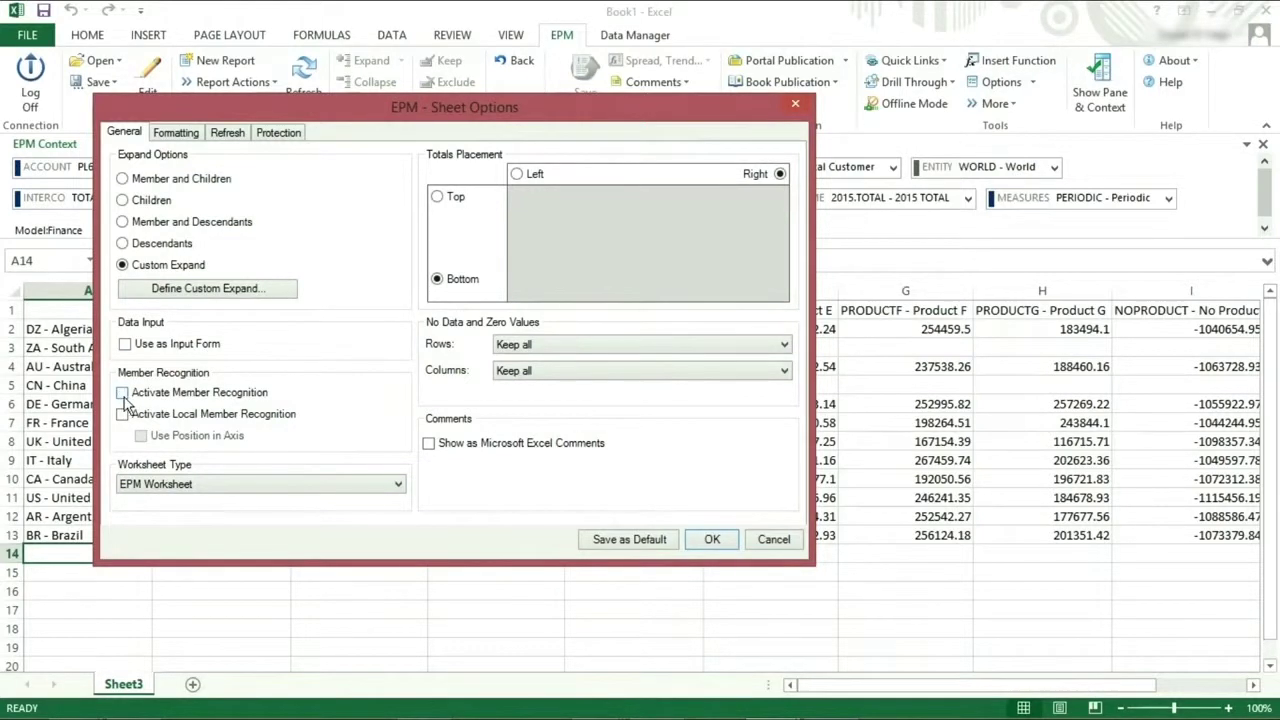
click(122, 414)
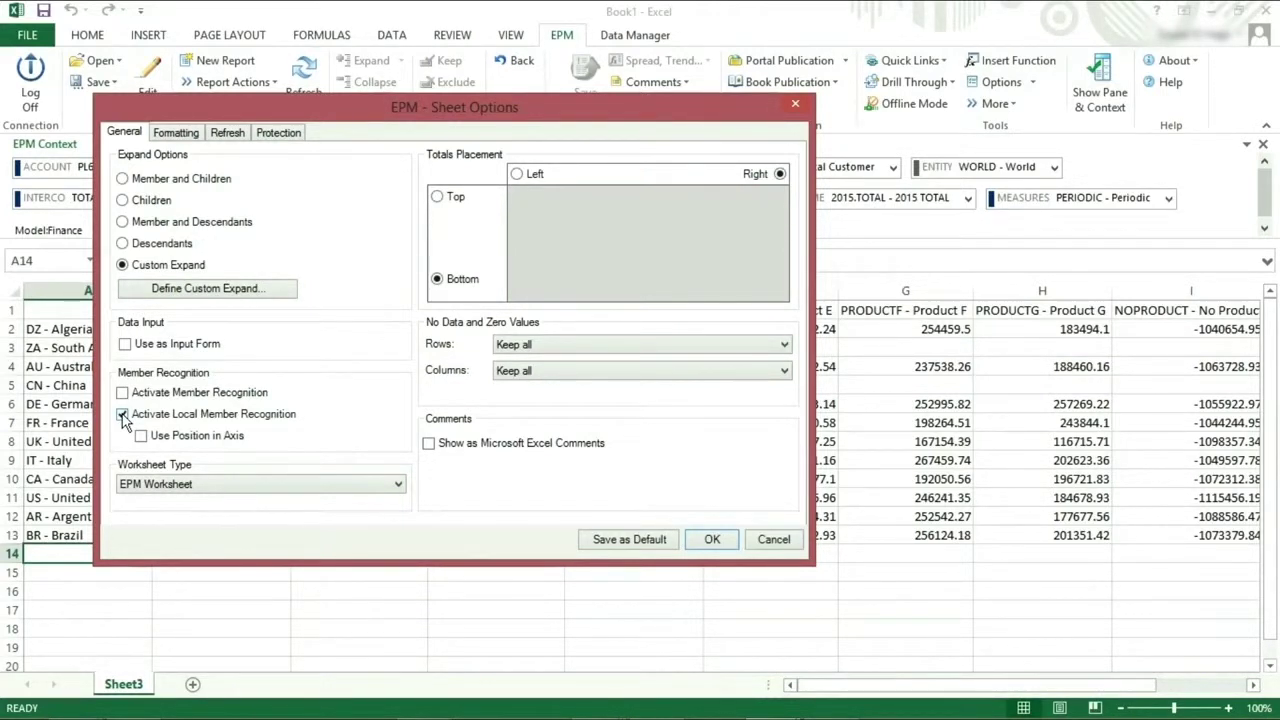
click(123, 415)
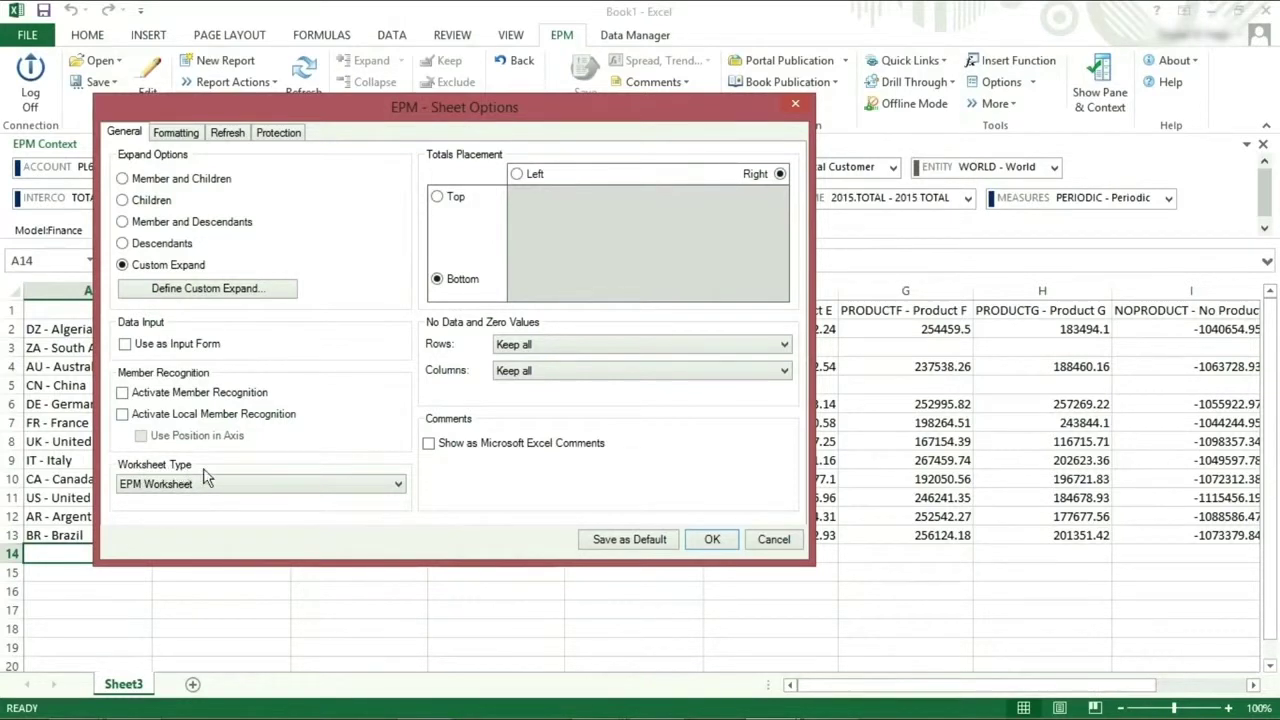
click(311, 484)
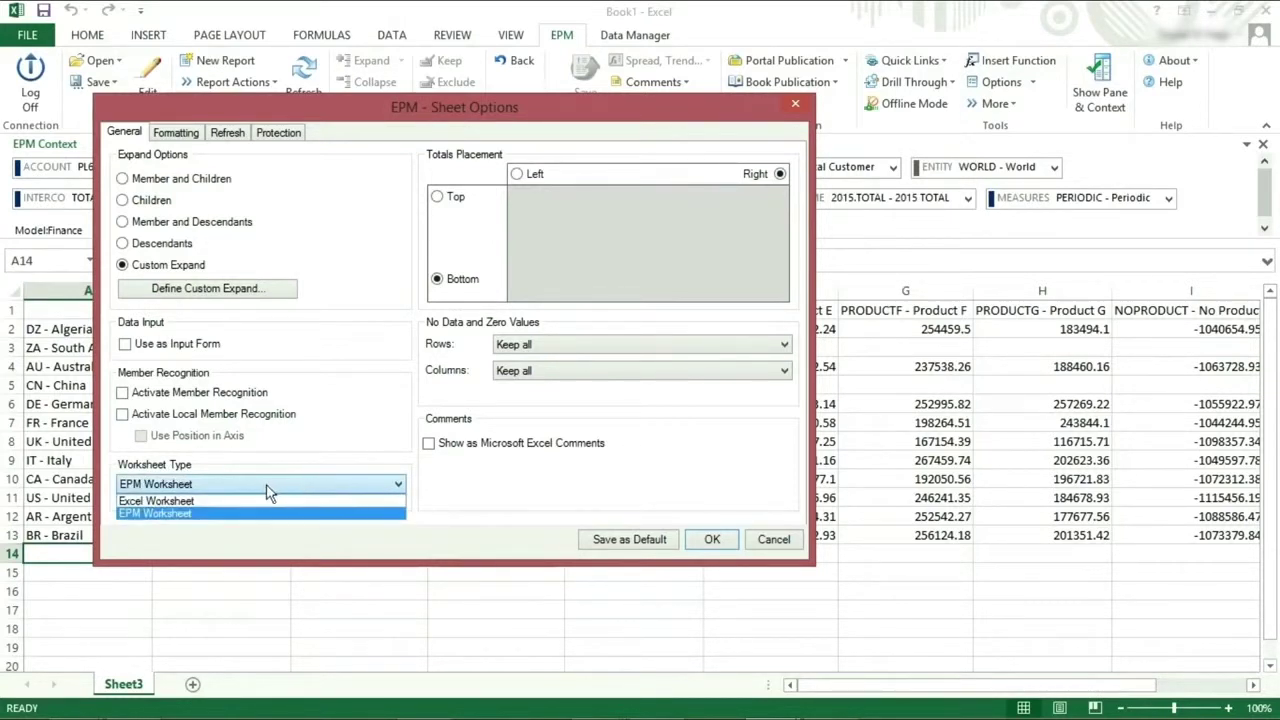
click(193, 501)
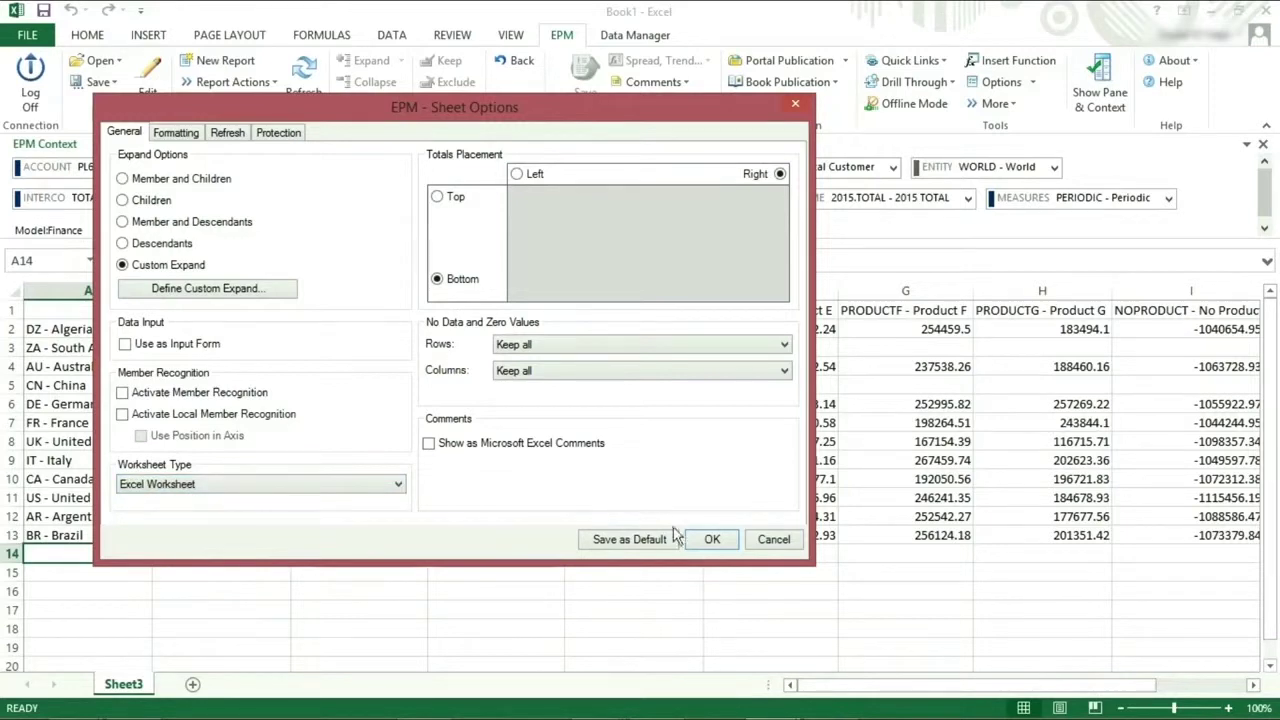
Apply the Excel Worksheet type, then switch the sheet back to EPM Worksheet to restore the EPM context.
click(705, 540)
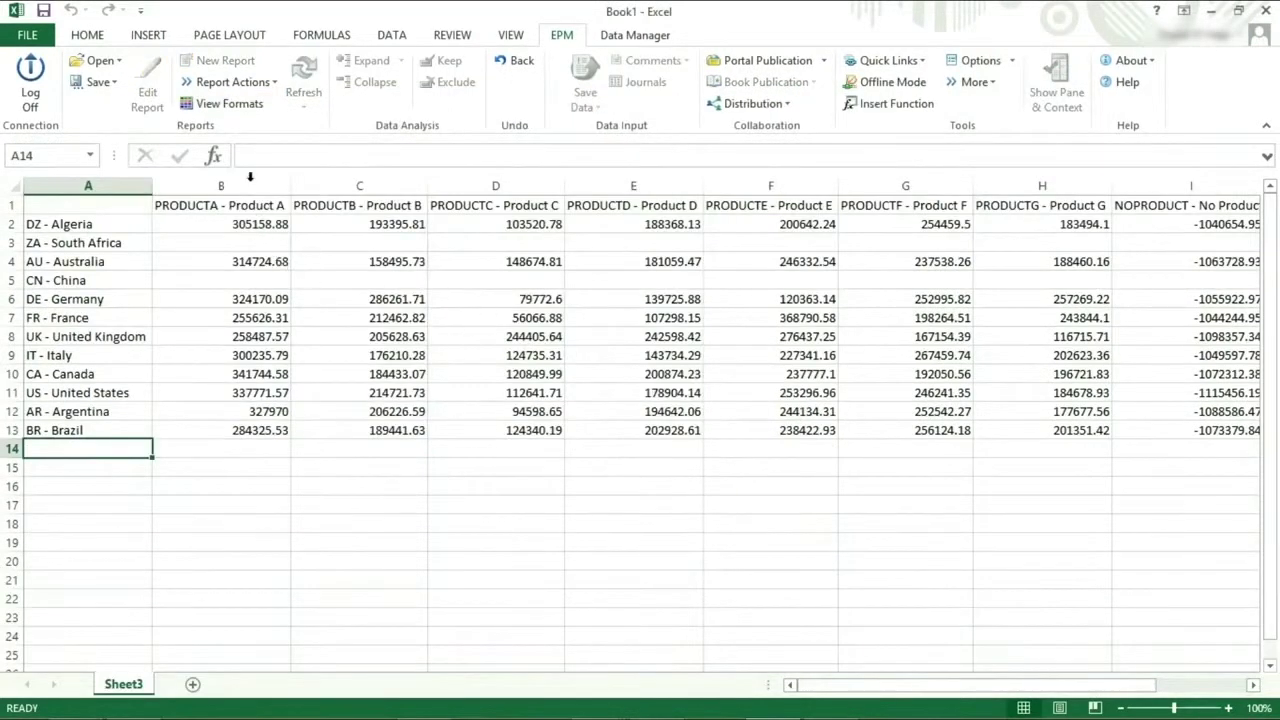
click(975, 60)
click(251, 508)
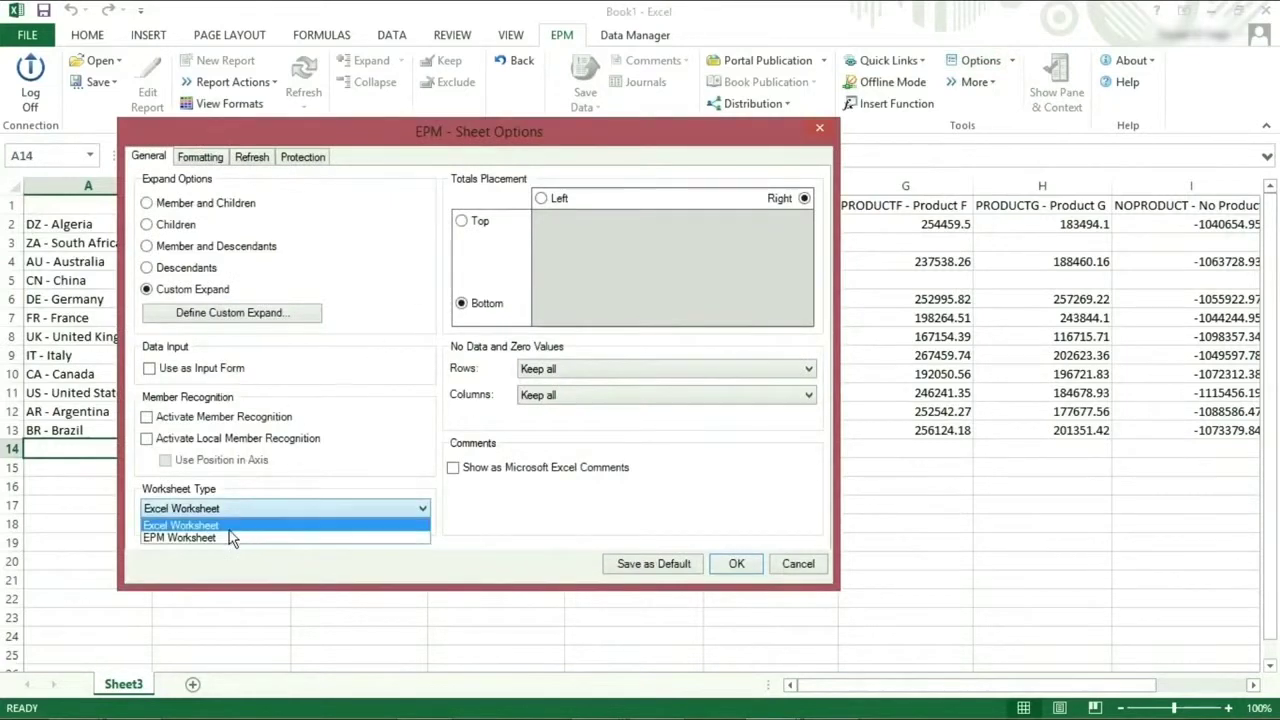
click(230, 541)
click(735, 567)
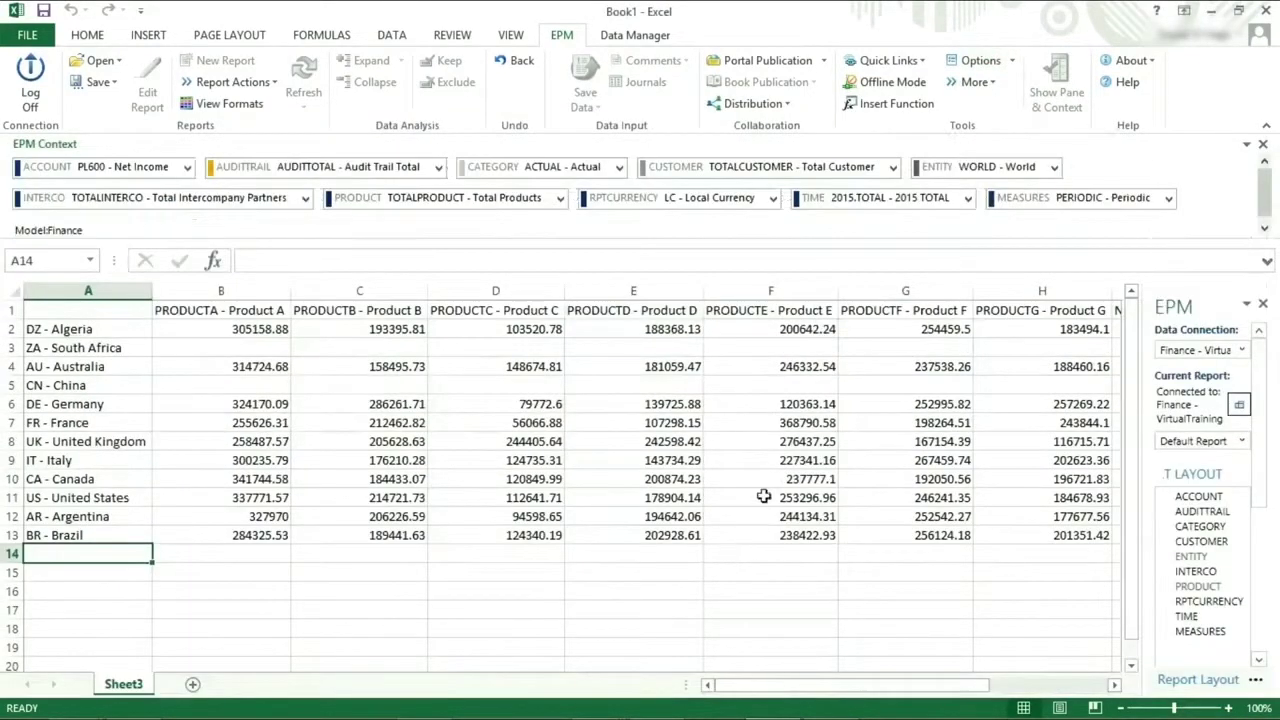
click(1000, 84)
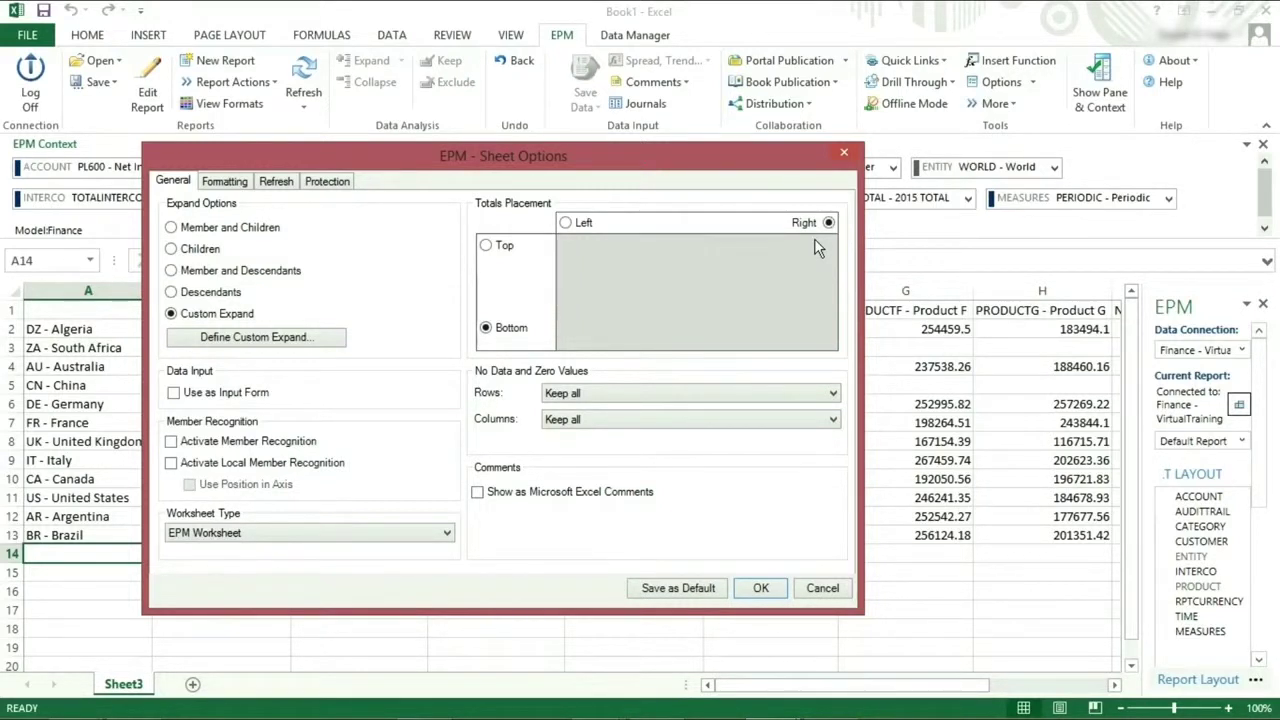
Place totals on the left and refresh so the report starts with a TOTALPRODUCT - Total Products column.
click(577, 229)
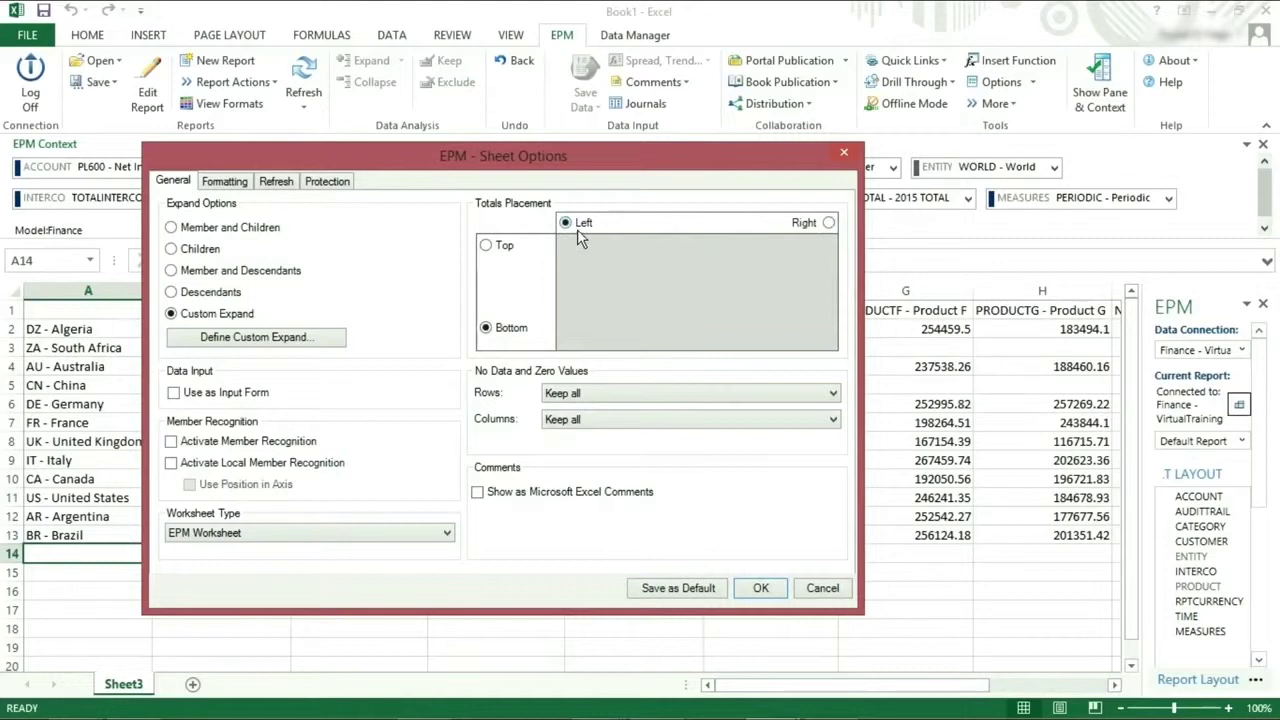
click(748, 590)
click(300, 70)
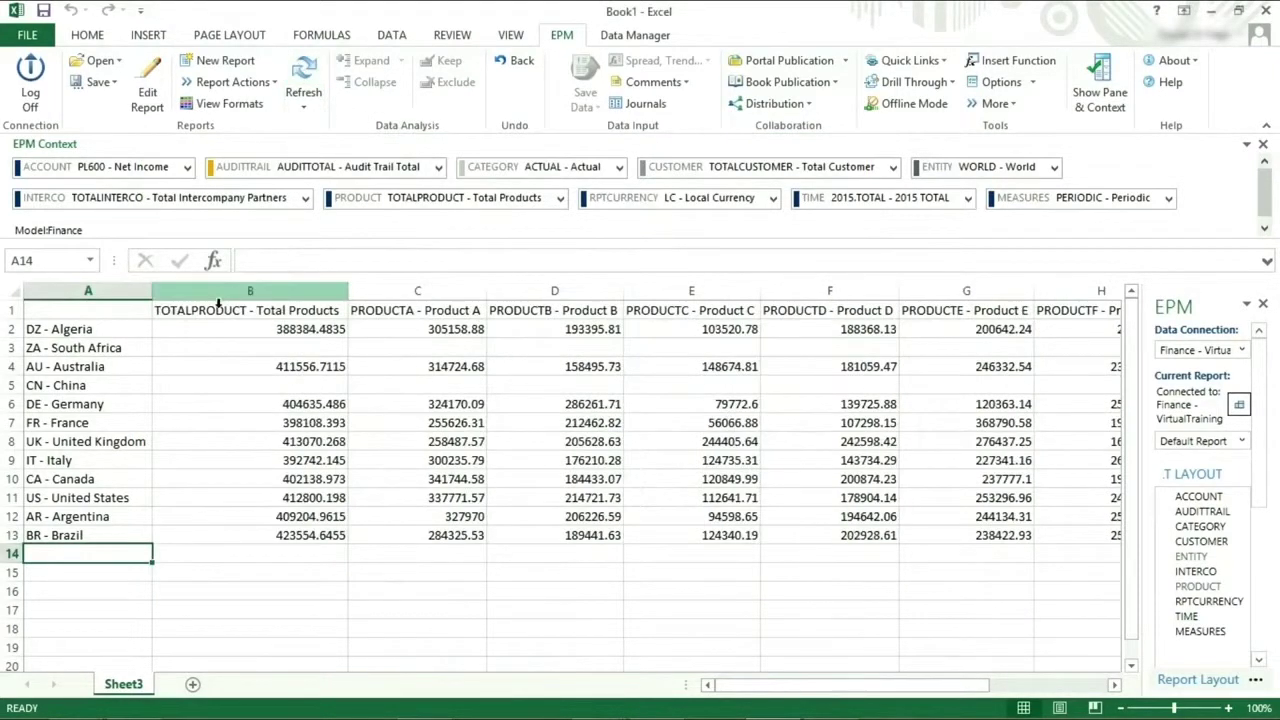
click(217, 313)
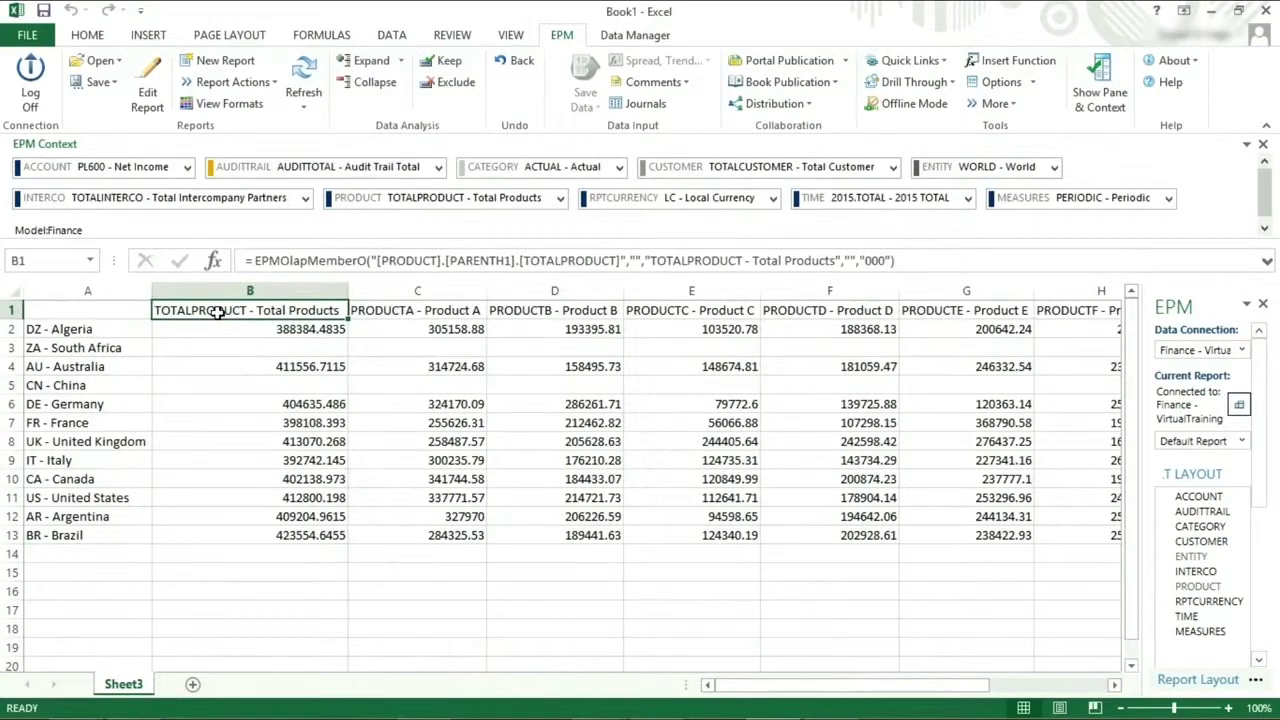
click(985, 82)
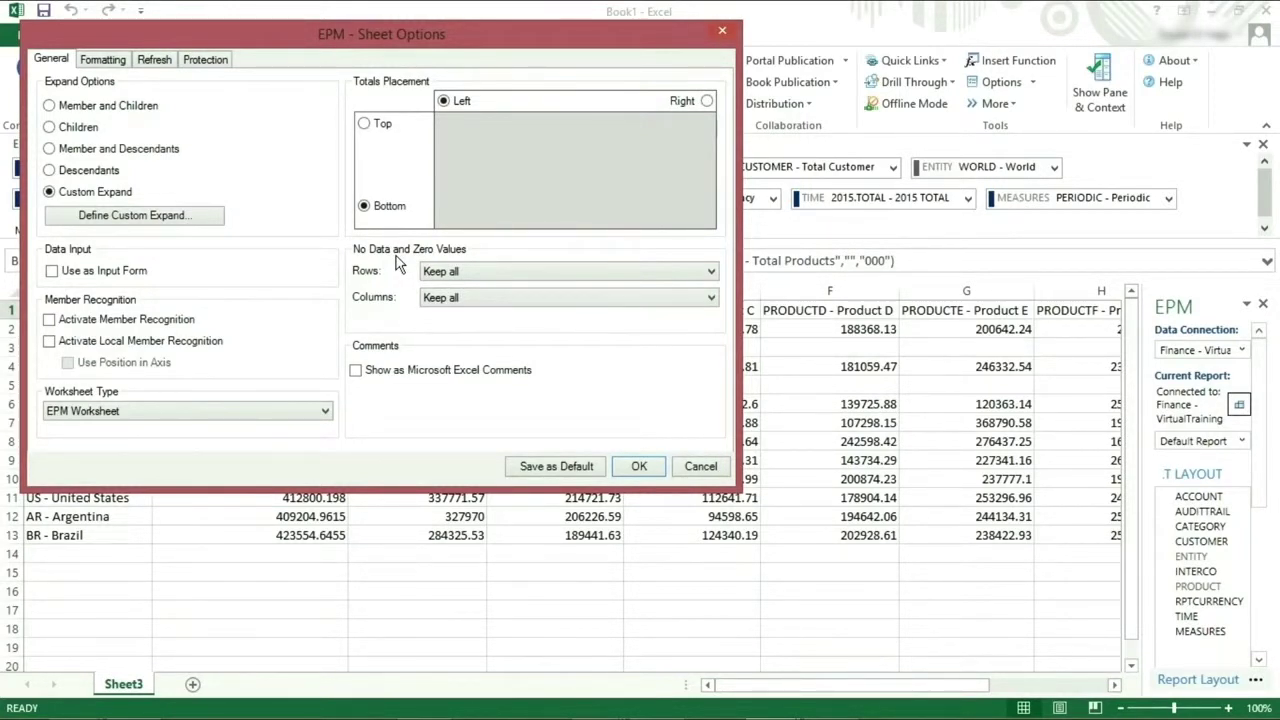
Set rows to Remove Empty and Zero Values, keep columns at Keep all, and apply.
click(450, 277)
click(456, 288)
click(455, 298)
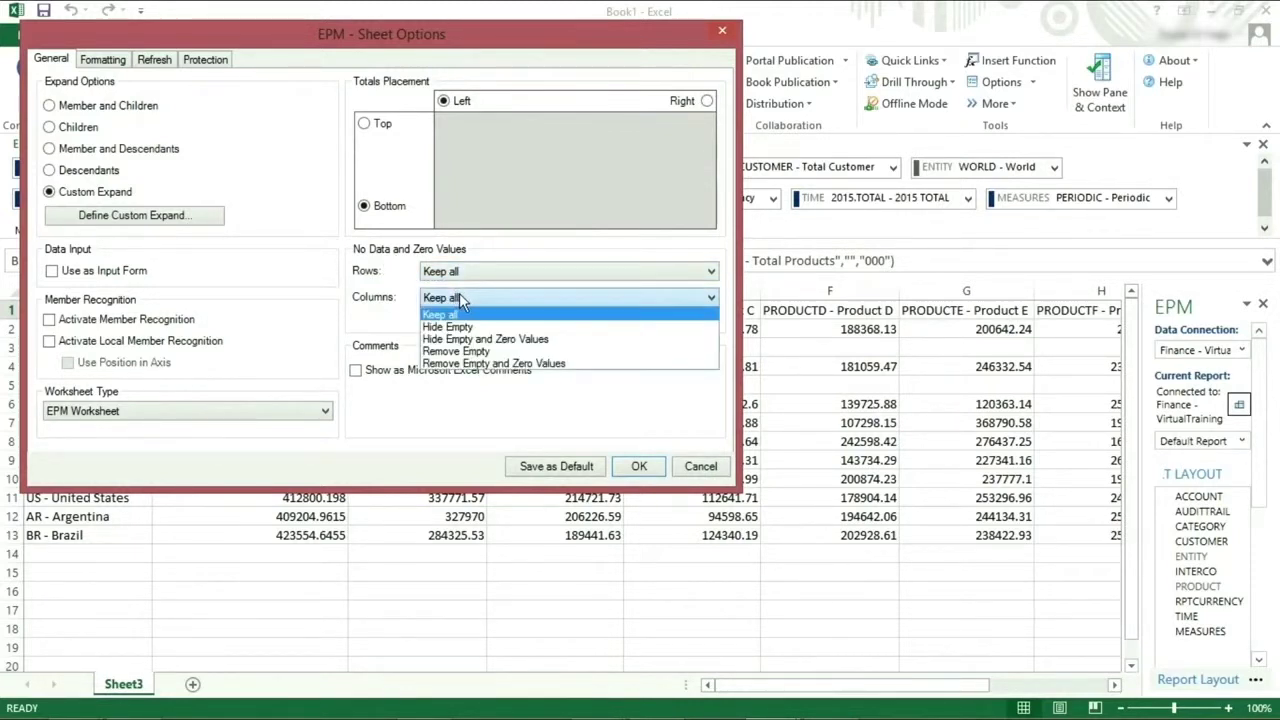
click(459, 293)
click(477, 273)
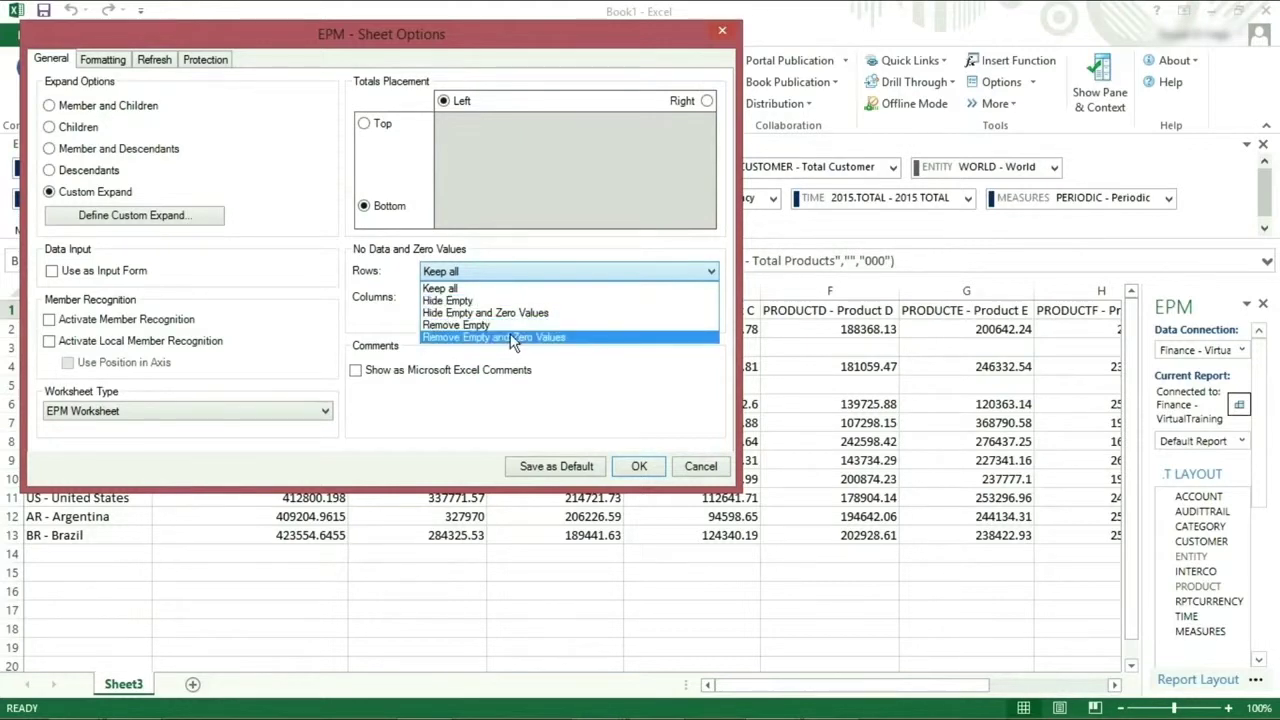
click(508, 338)
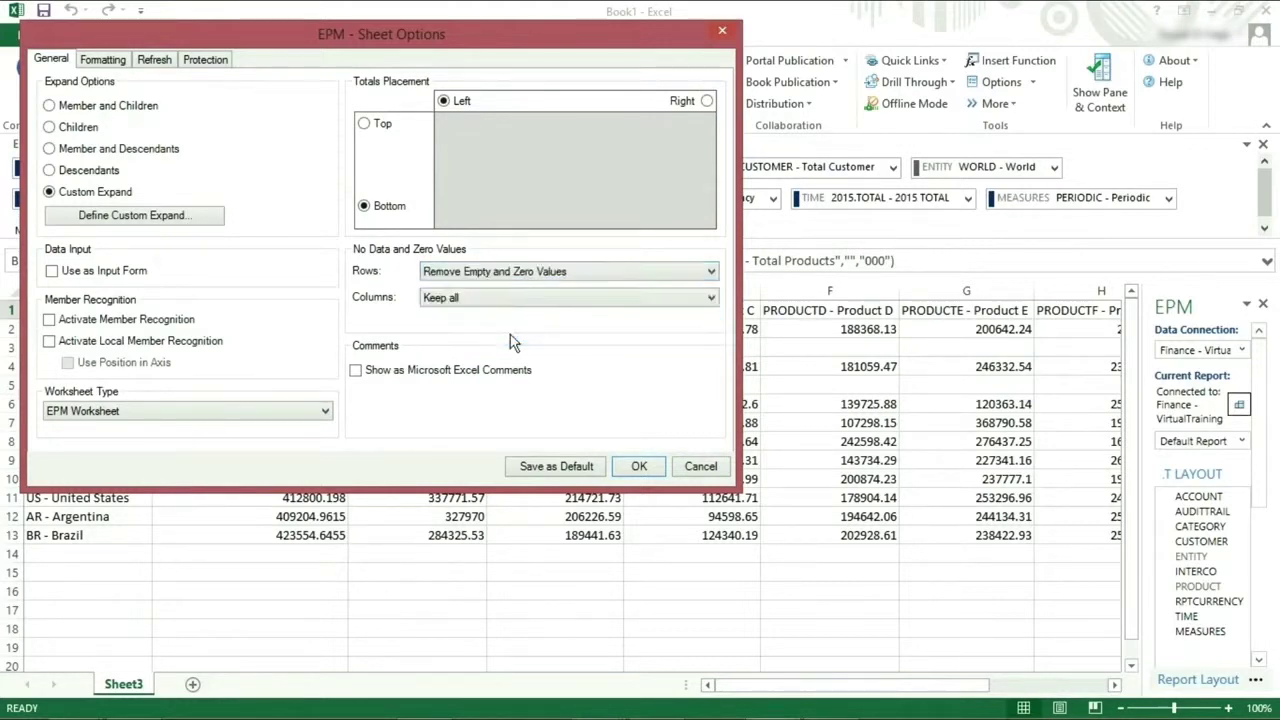
click(637, 470)
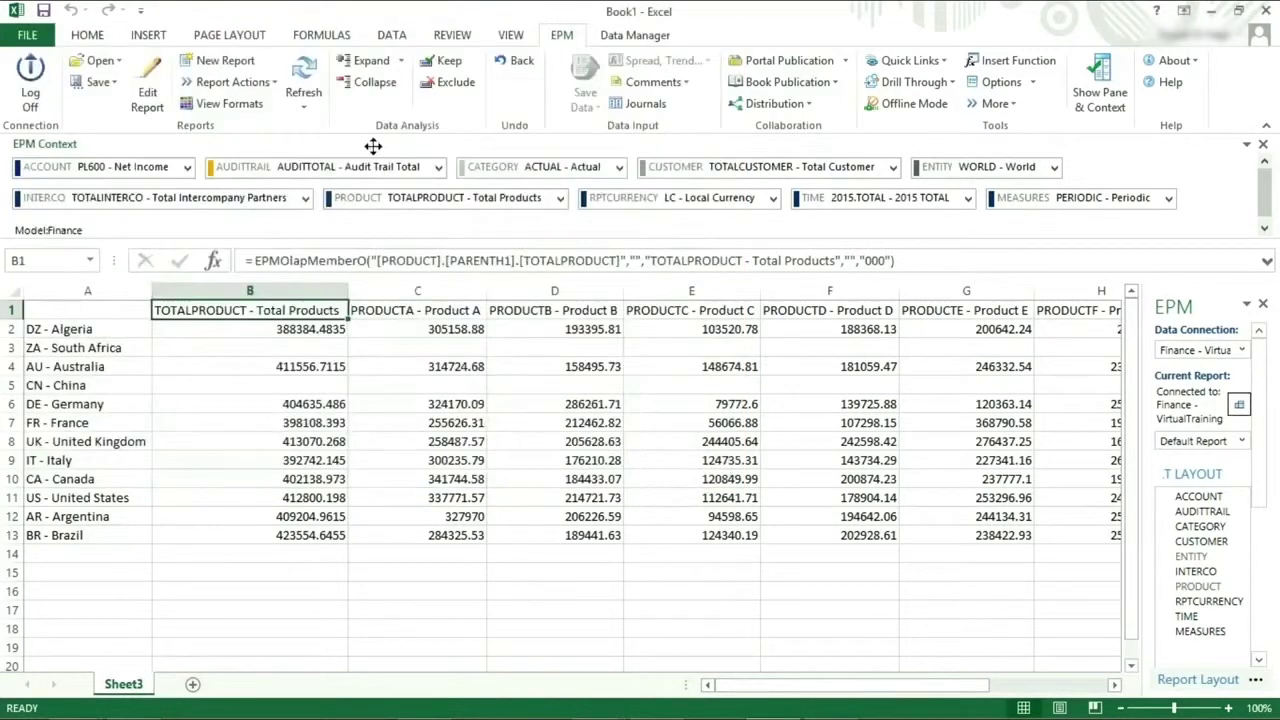
Refresh the report to drop the empty South Africa and China rows, then reopen Sheet Options.
click(305, 68)
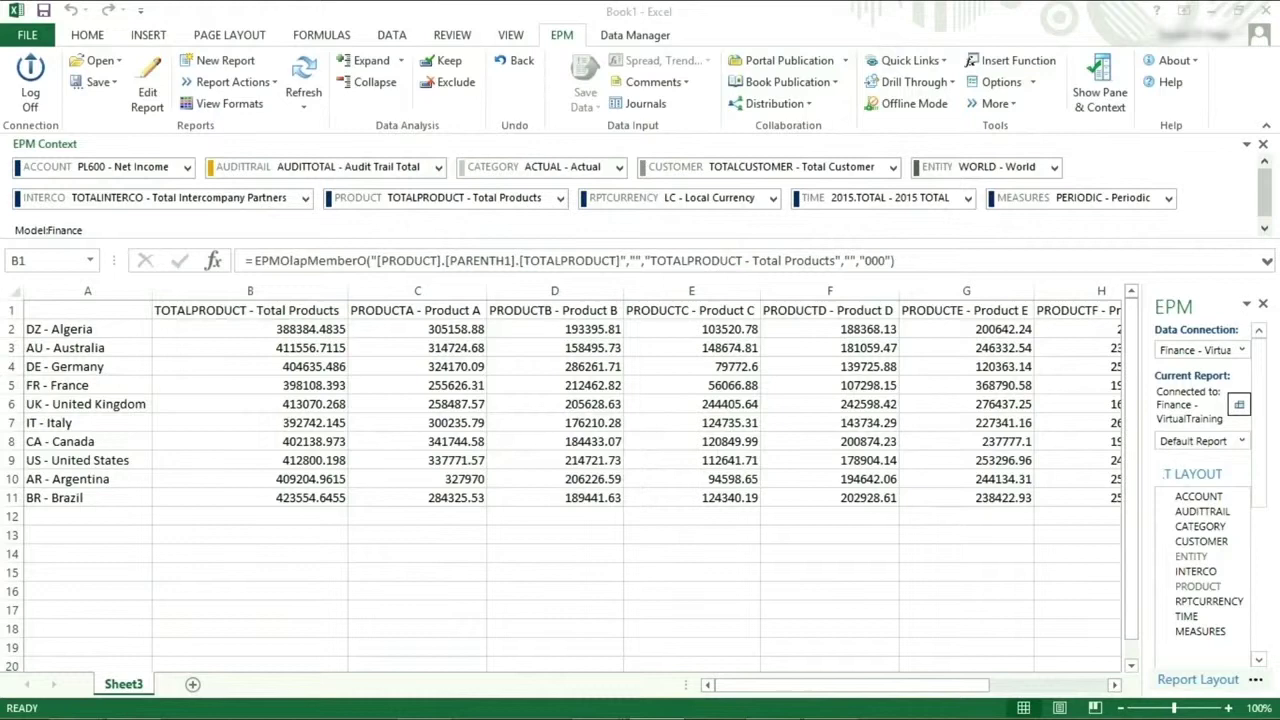
click(988, 82)
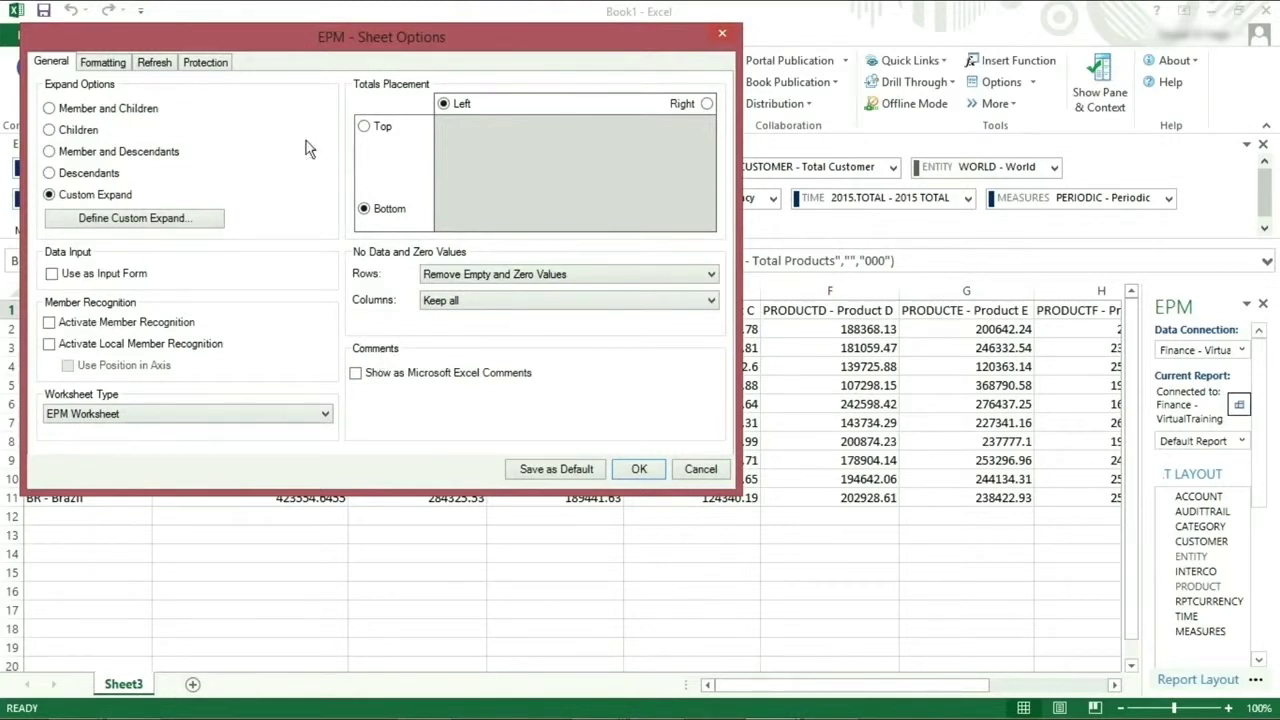
Set row headers to No Indentation, refresh the report, then turn off Auto Fit Column Width.
click(121, 66)
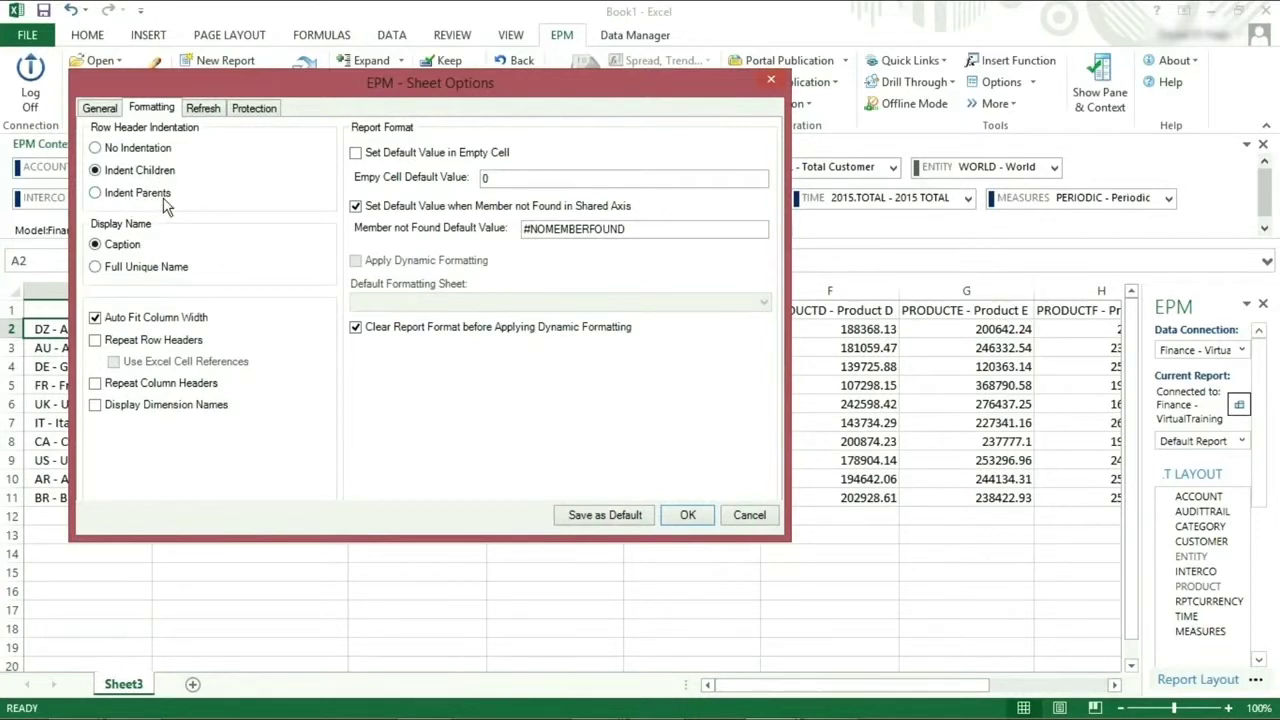
click(96, 148)
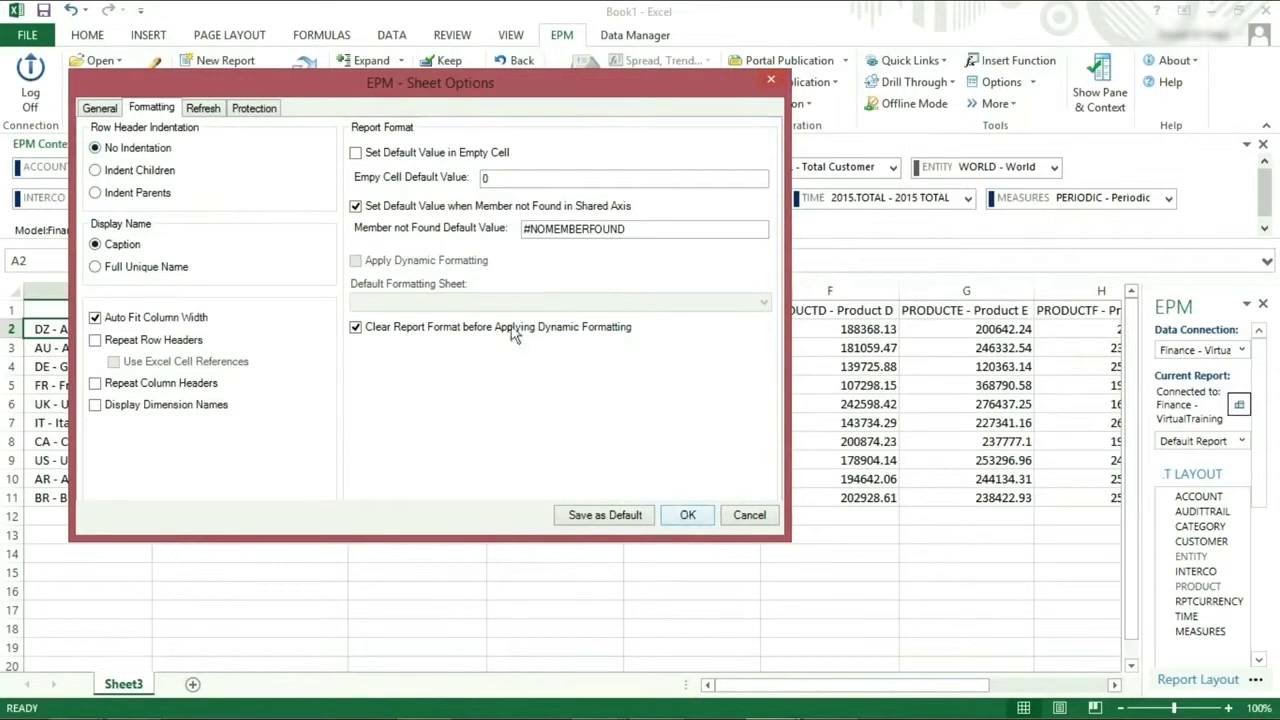
key(Return)
click(303, 72)
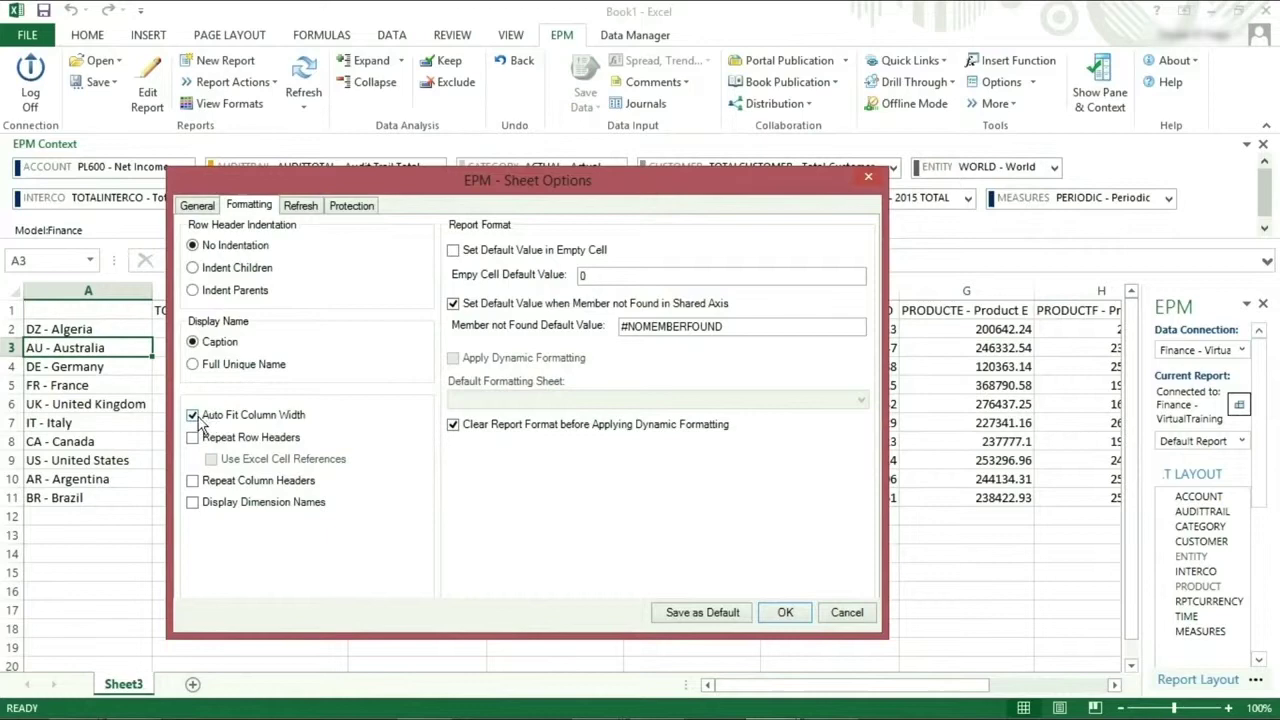
click(197, 416)
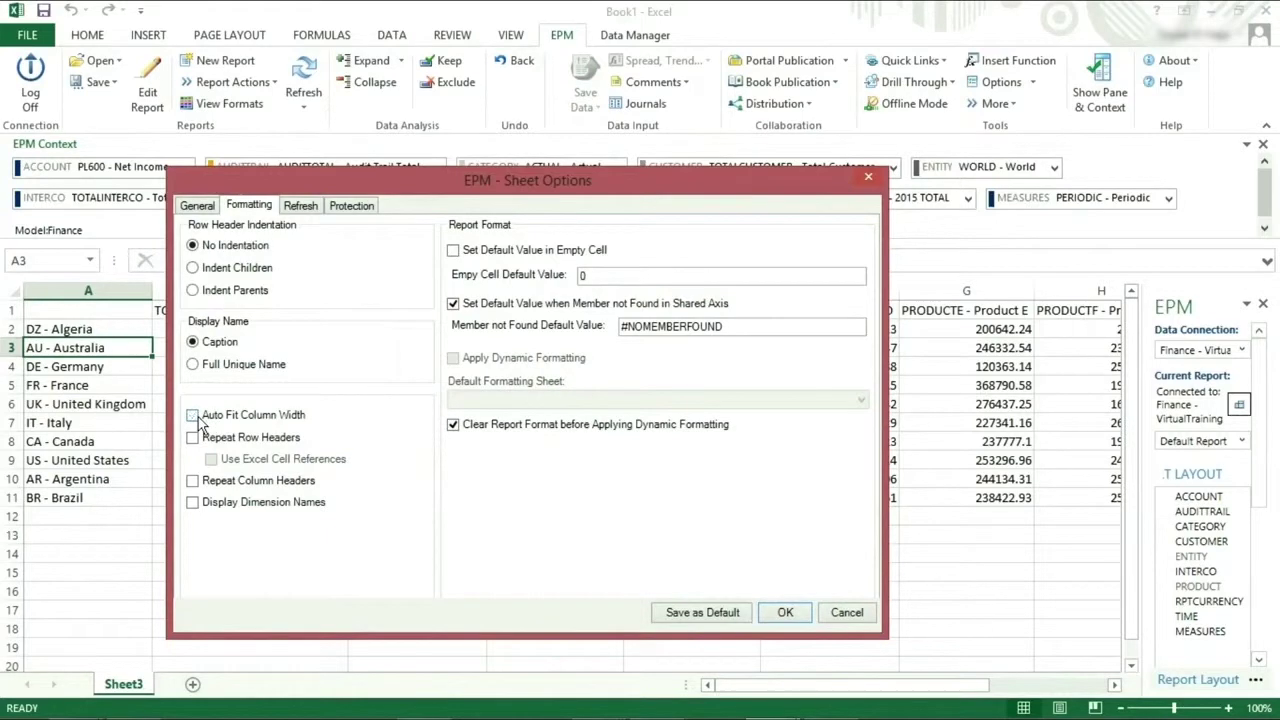
click(786, 614)
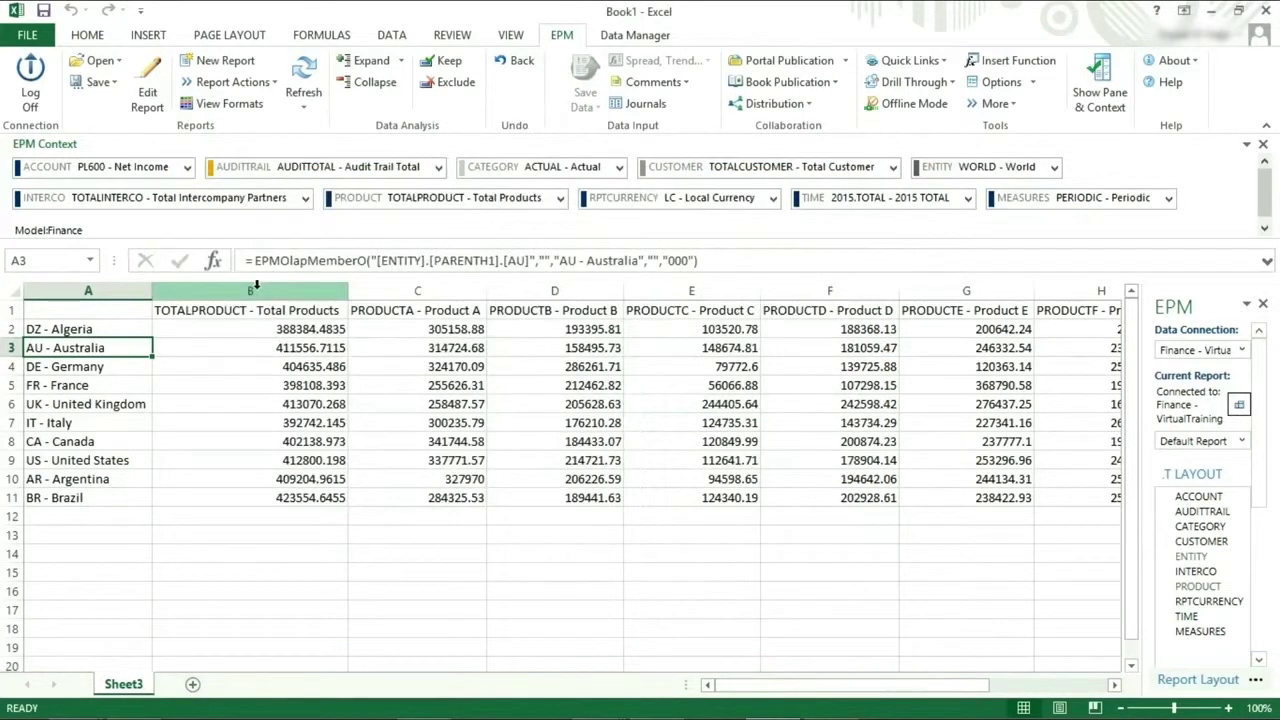
Select then deselect columns B and C, refresh the report, and view the Sheet Options refresh settings.
drag(256, 288, 803, 289)
click(487, 560)
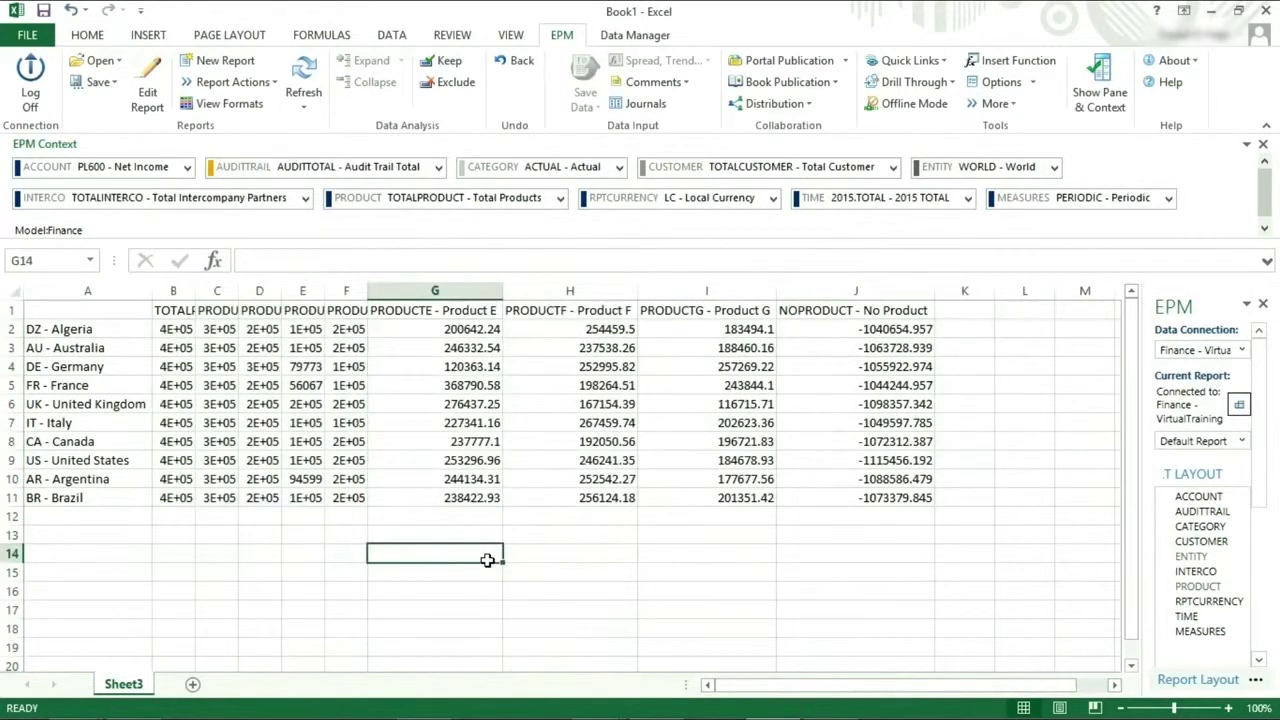
click(305, 75)
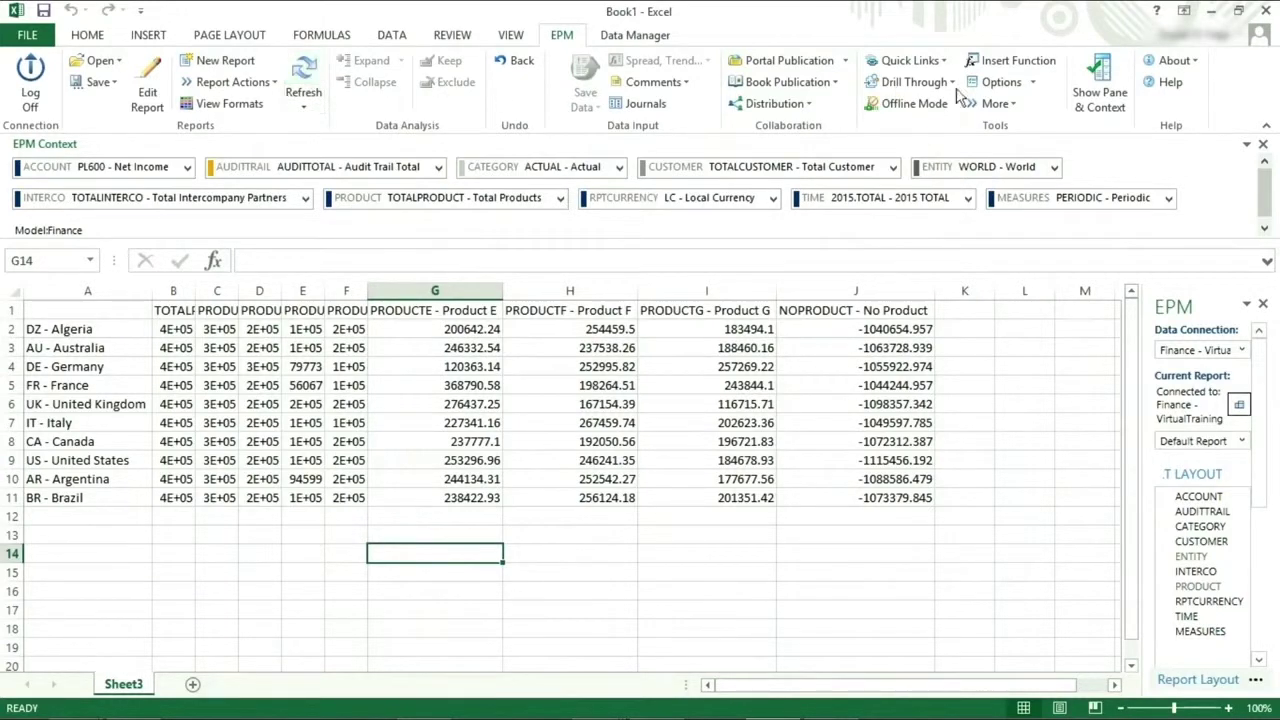
click(998, 82)
click(157, 60)
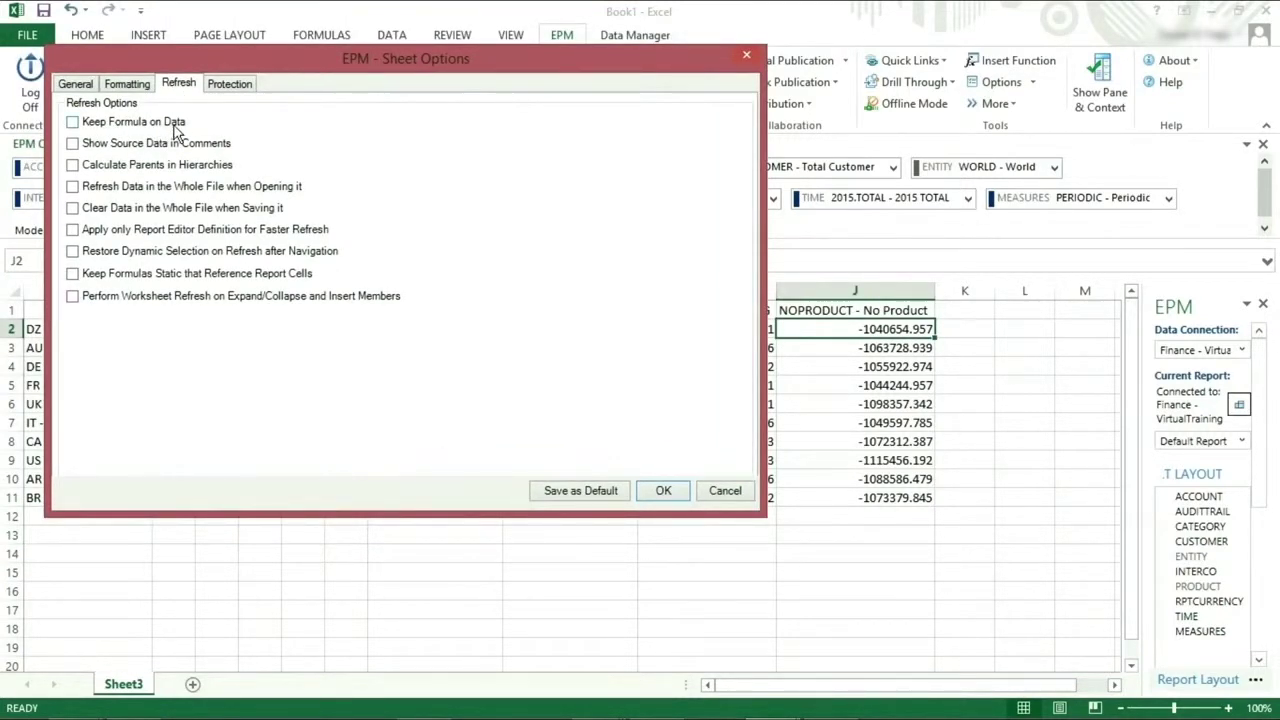
Enter =I2/2 in J2, then refresh and see J2 revert to -1040654.957.
click(663, 490)
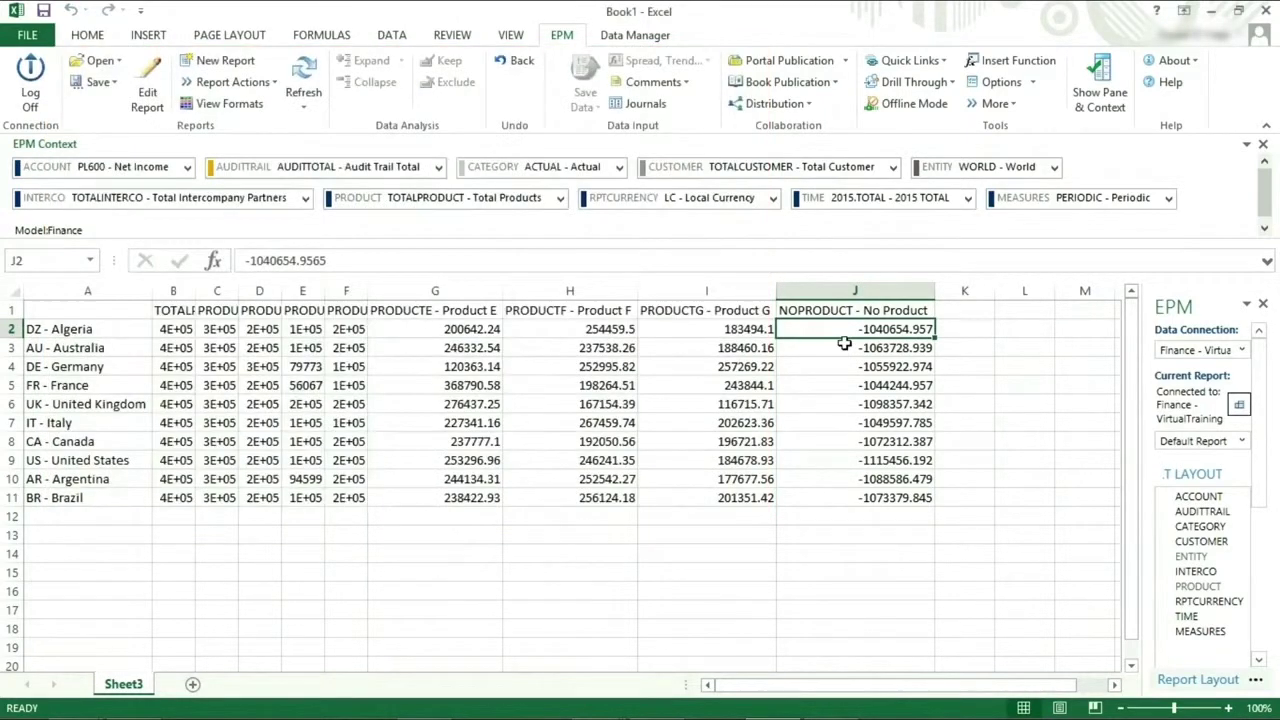
text(=)
click(752, 330)
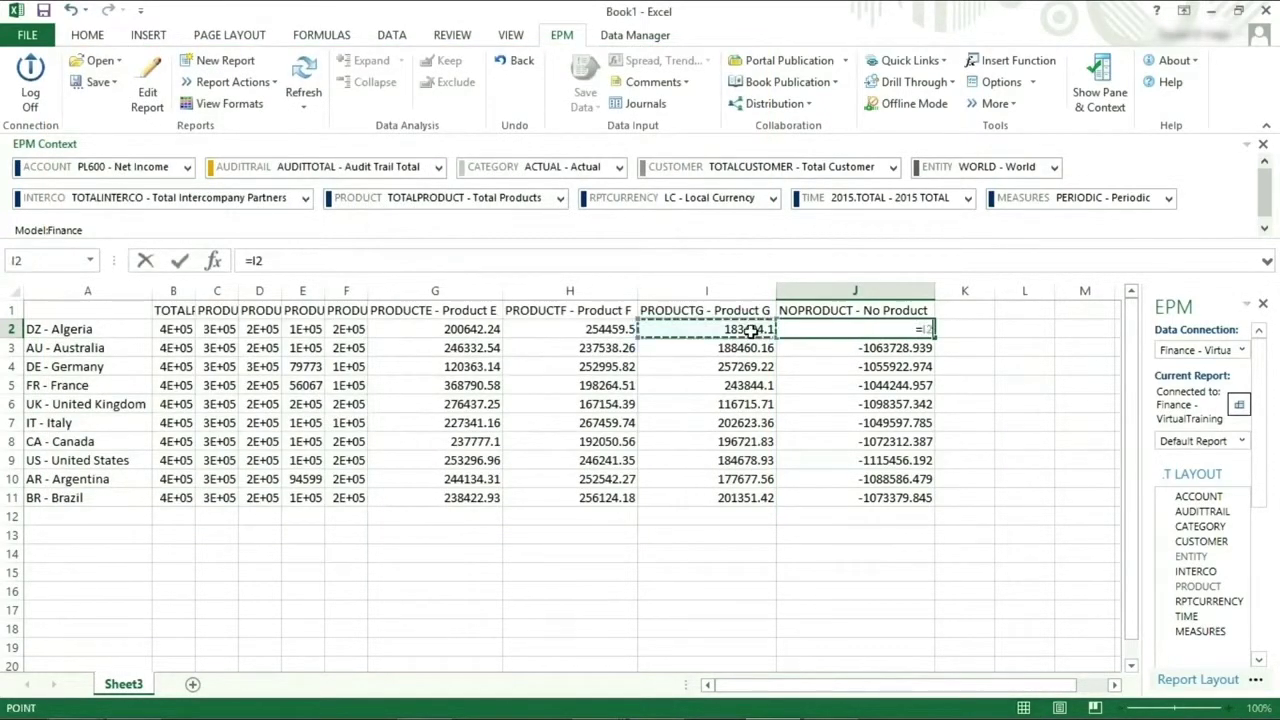
text(/2)
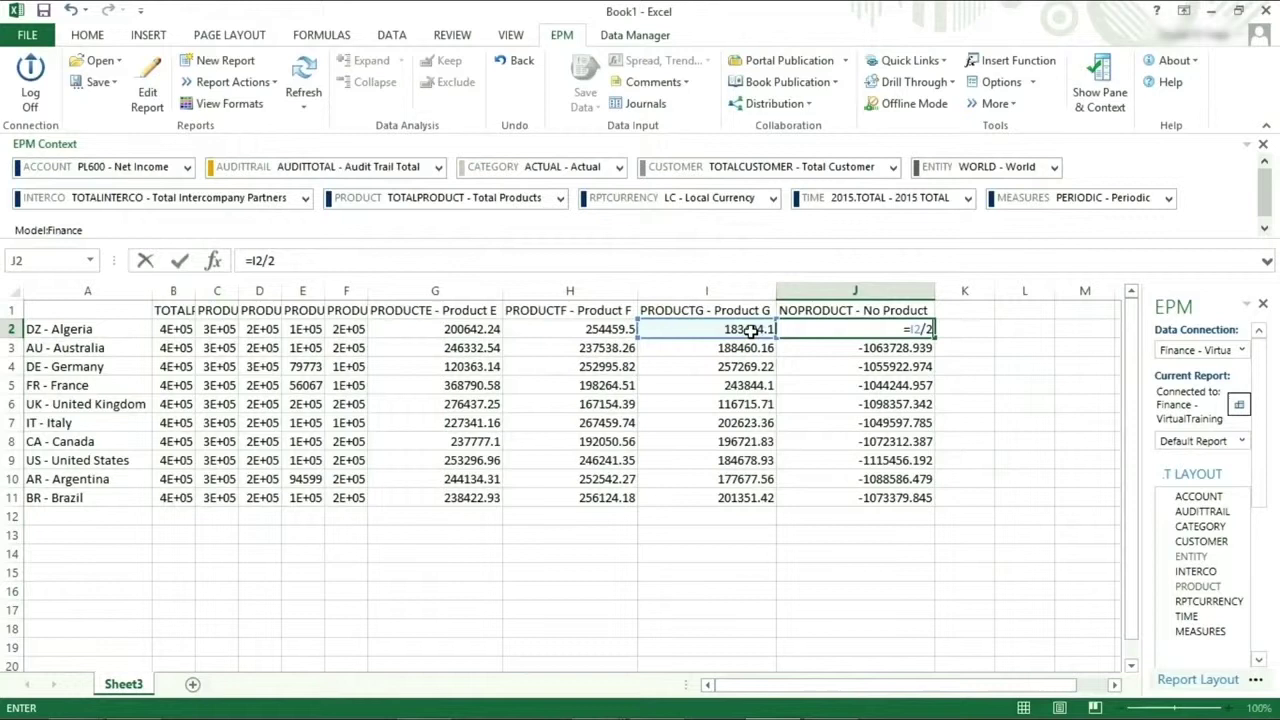
key(Return)
click(823, 331)
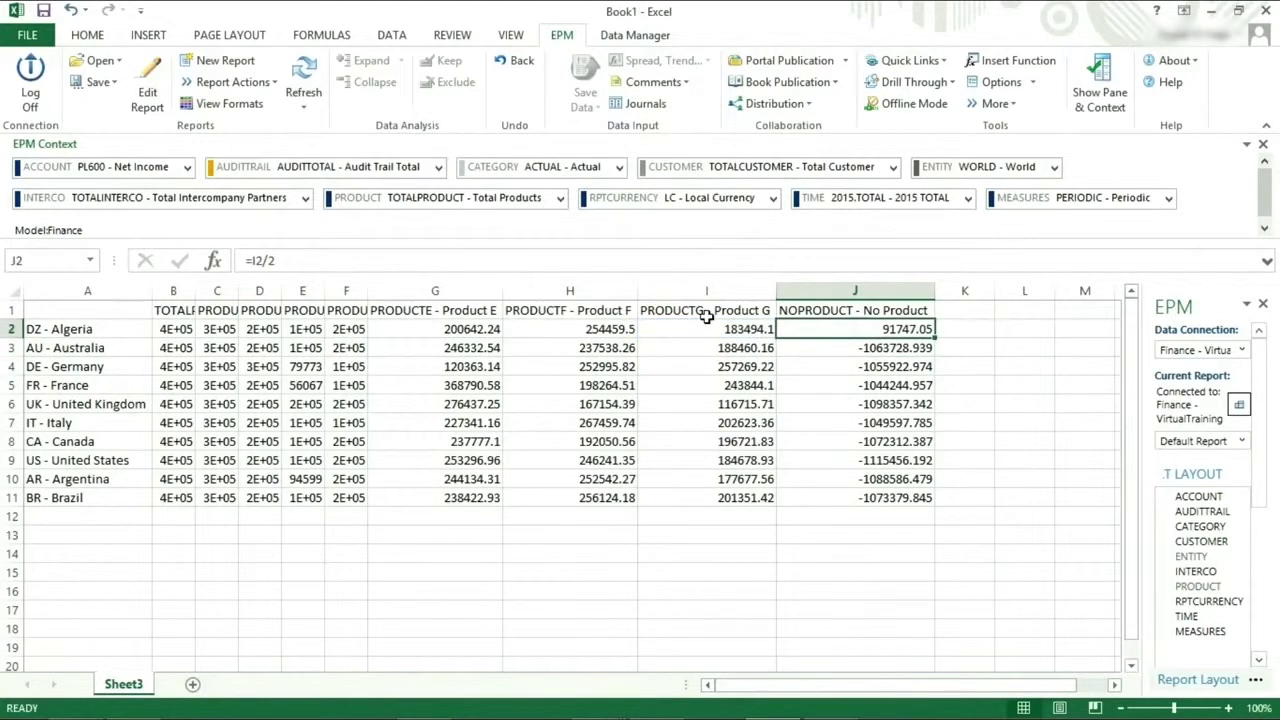
click(305, 72)
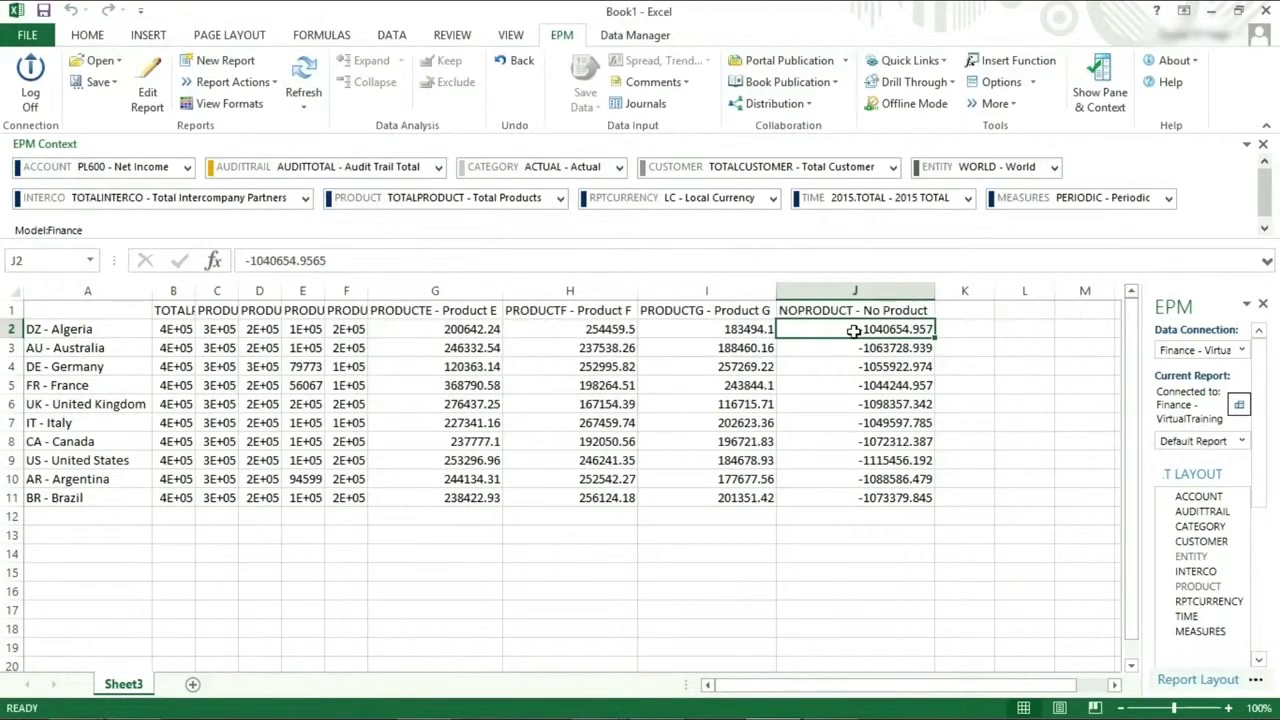
Enable Keep Formula on Data in the sheet's refresh options and apply.
click(1001, 82)
click(214, 111)
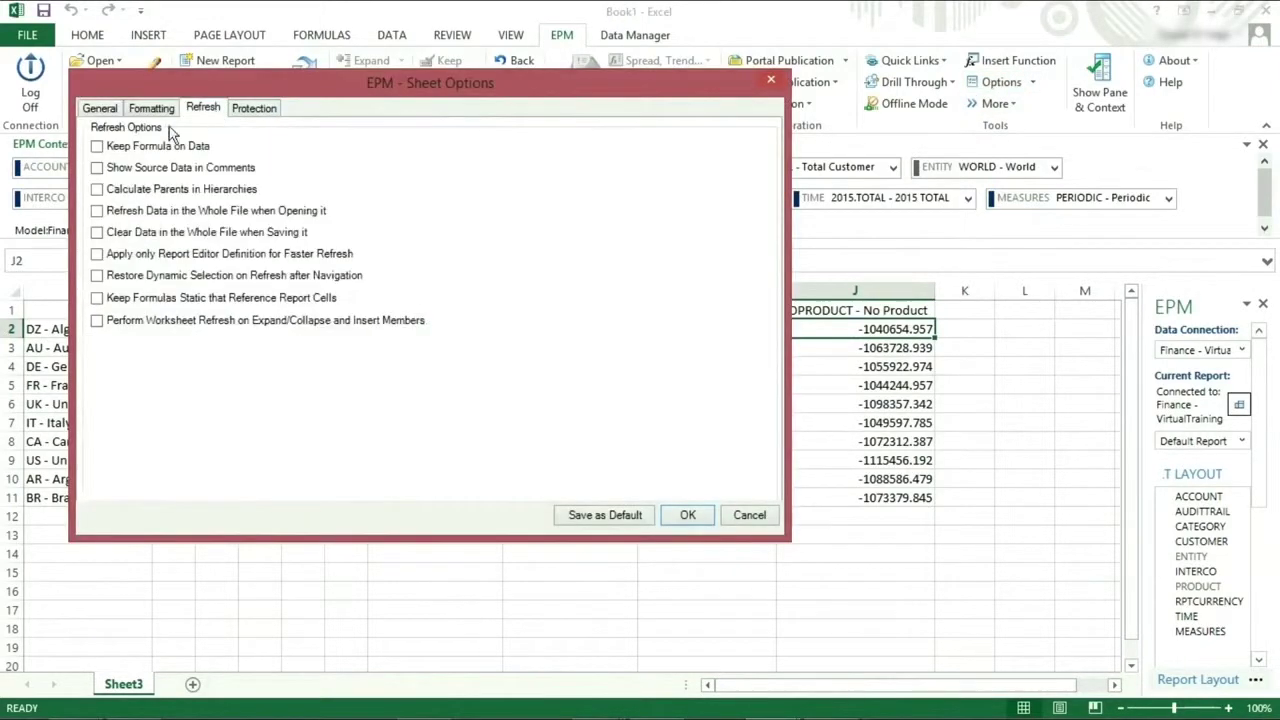
click(683, 517)
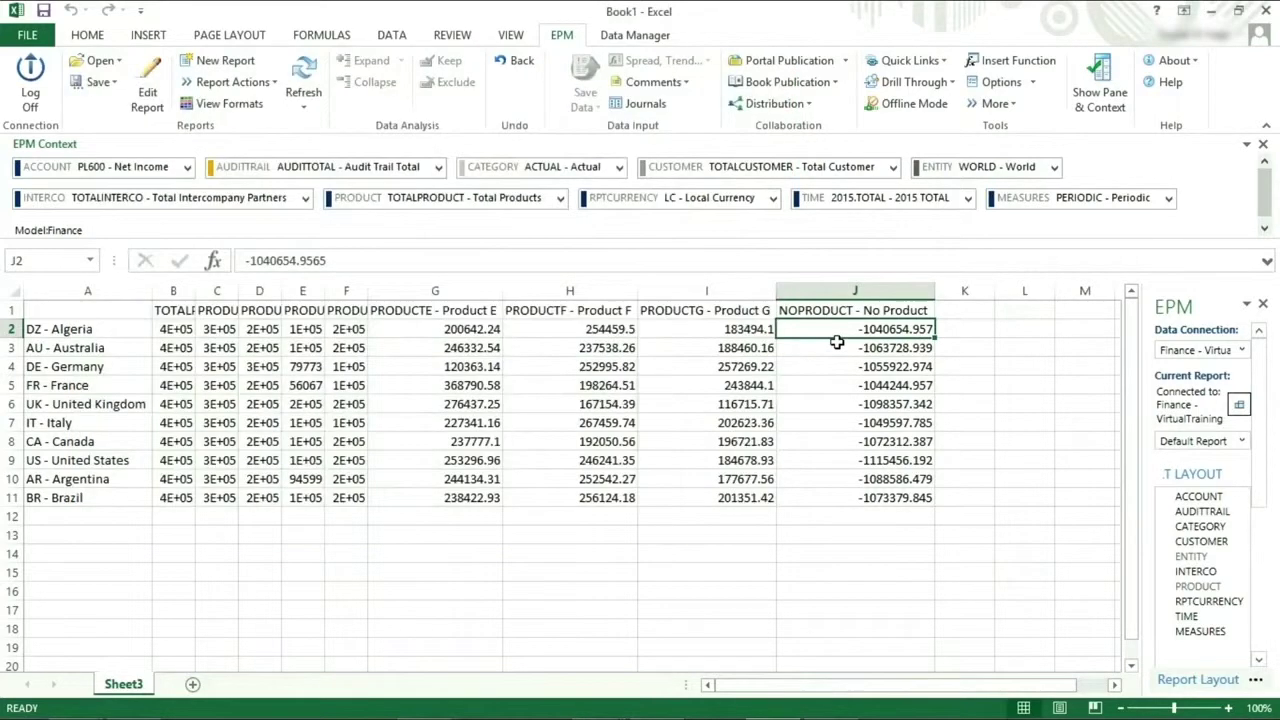
Enter =I2/2 in J2 and refresh, confirming it keeps the formula showing 91747.05.
text(=)
click(735, 329)
text(/2)
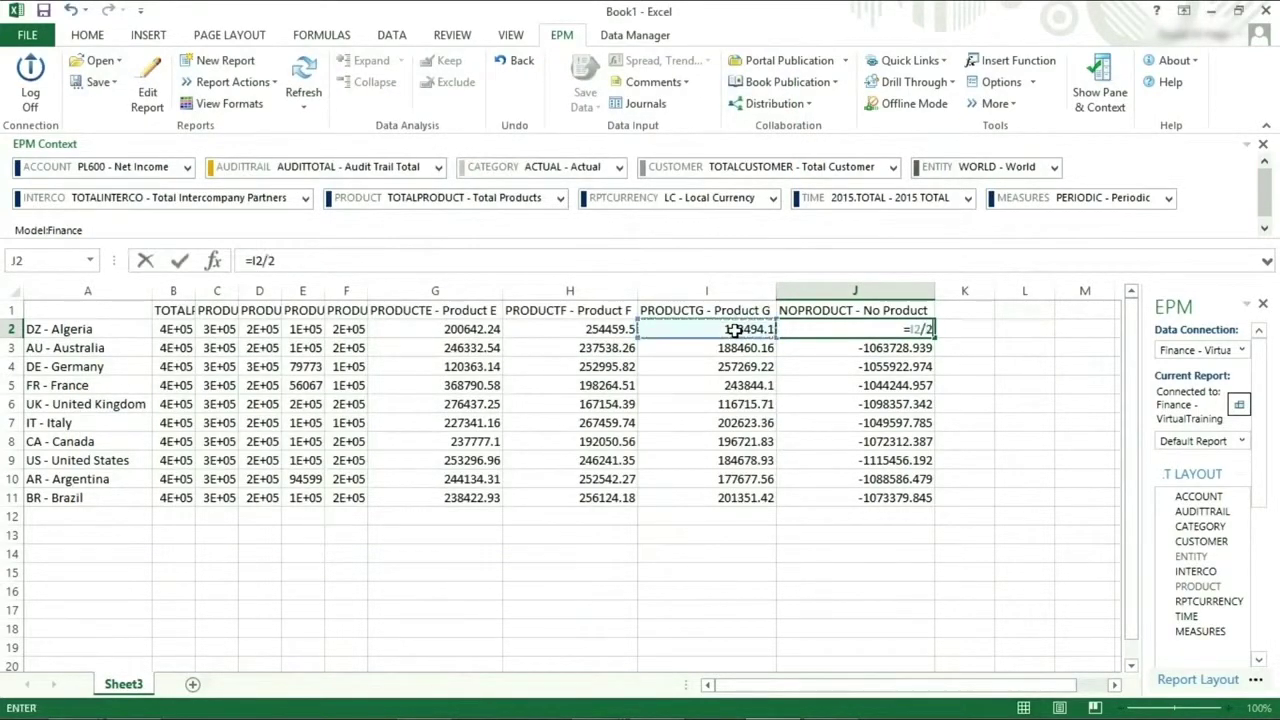
key(Return)
click(306, 72)
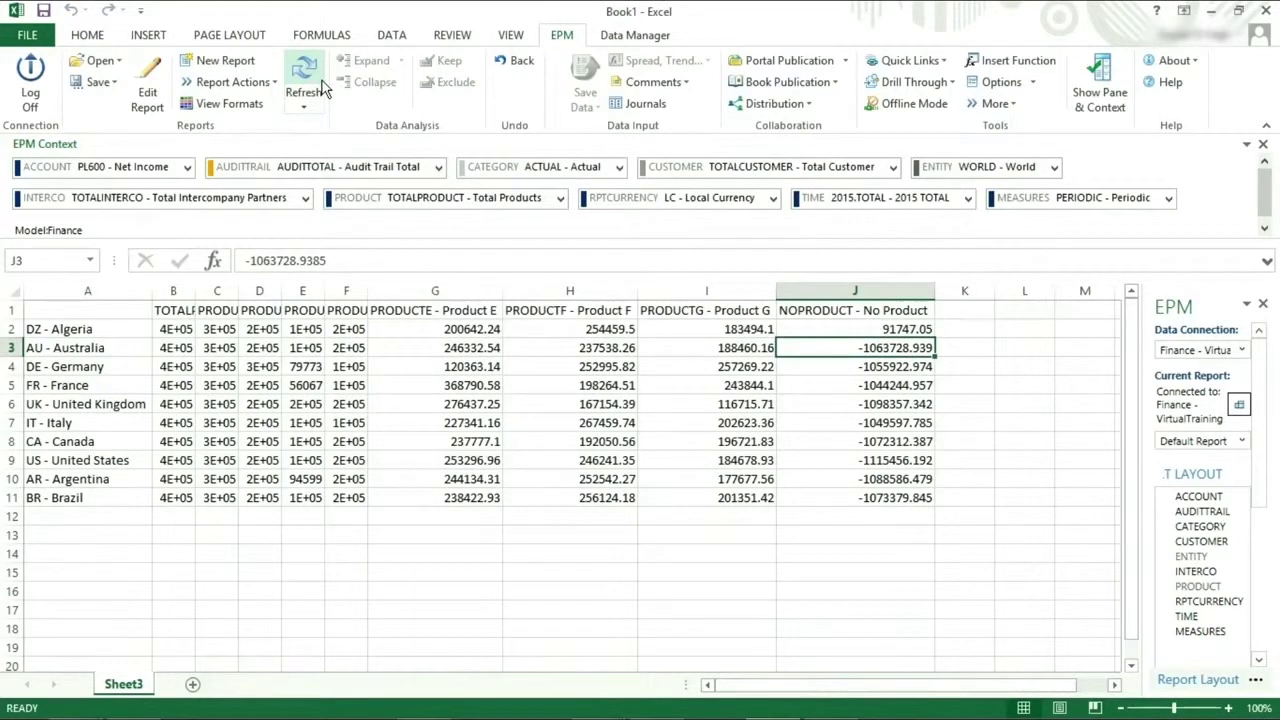
click(805, 328)
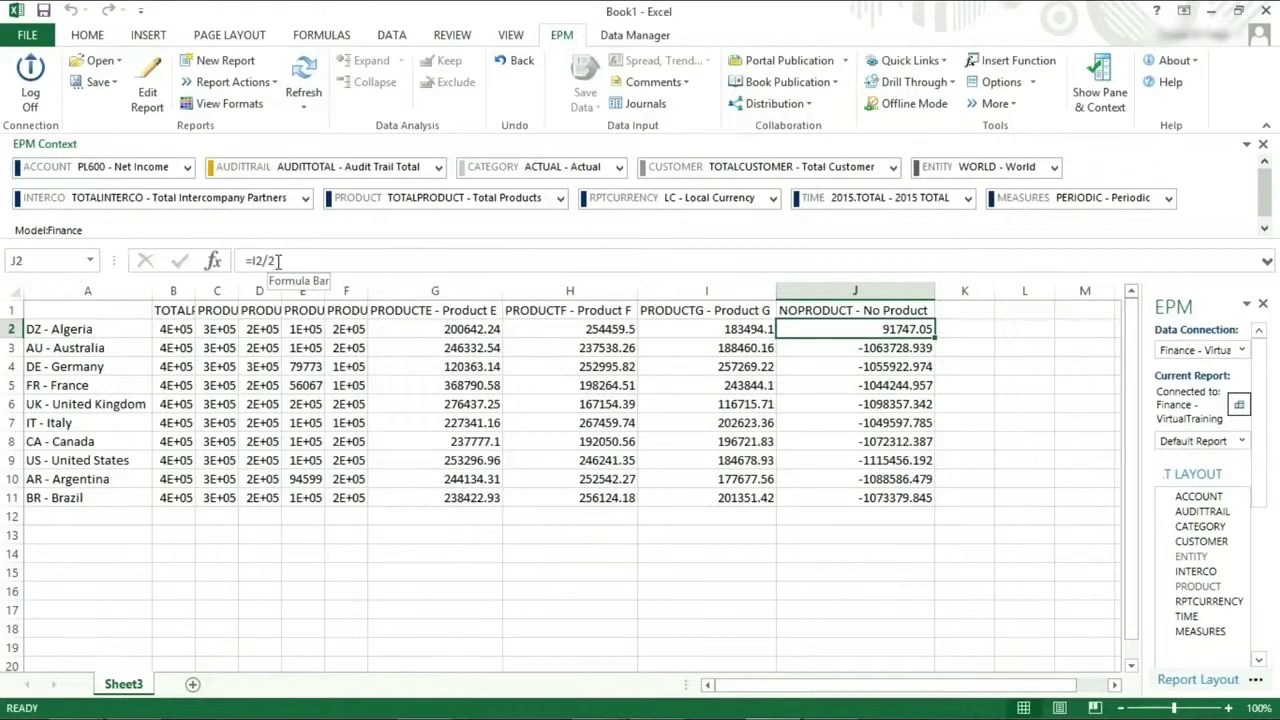
Tick Calculate Parents in Hierarchies in the refresh options, then move to the protection settings.
click(1000, 82)
click(1000, 108)
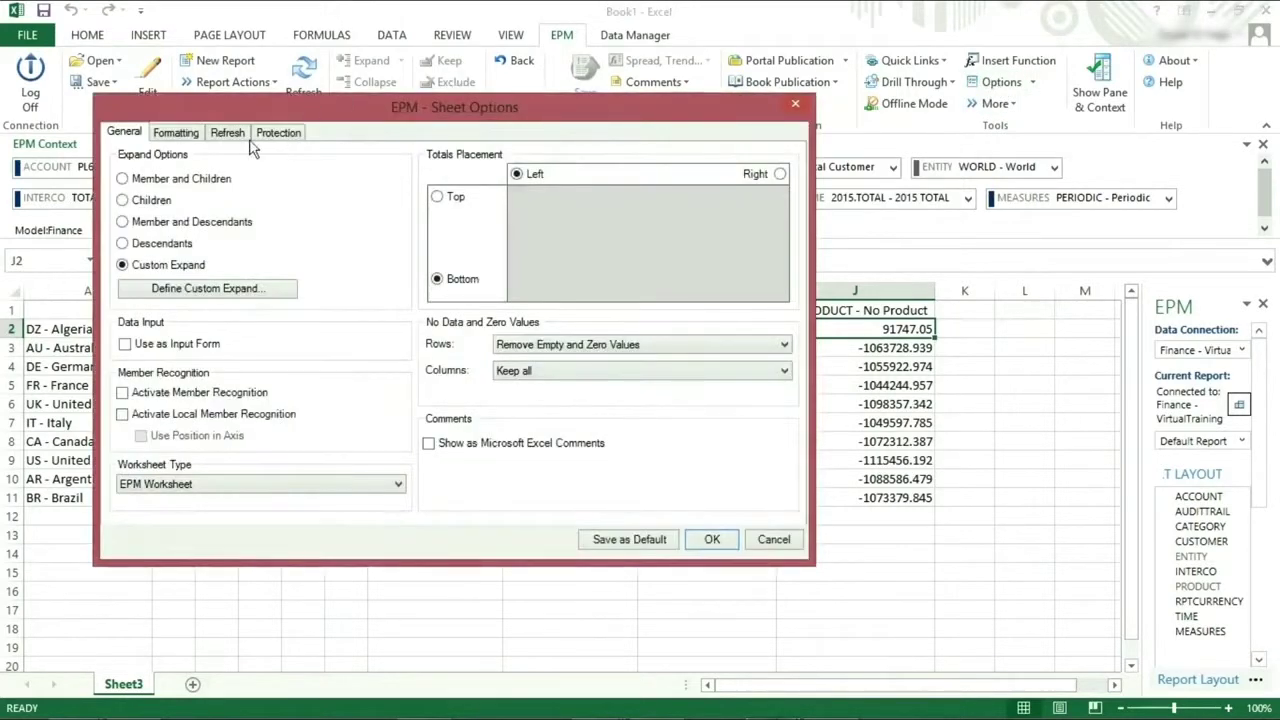
click(228, 134)
click(170, 214)
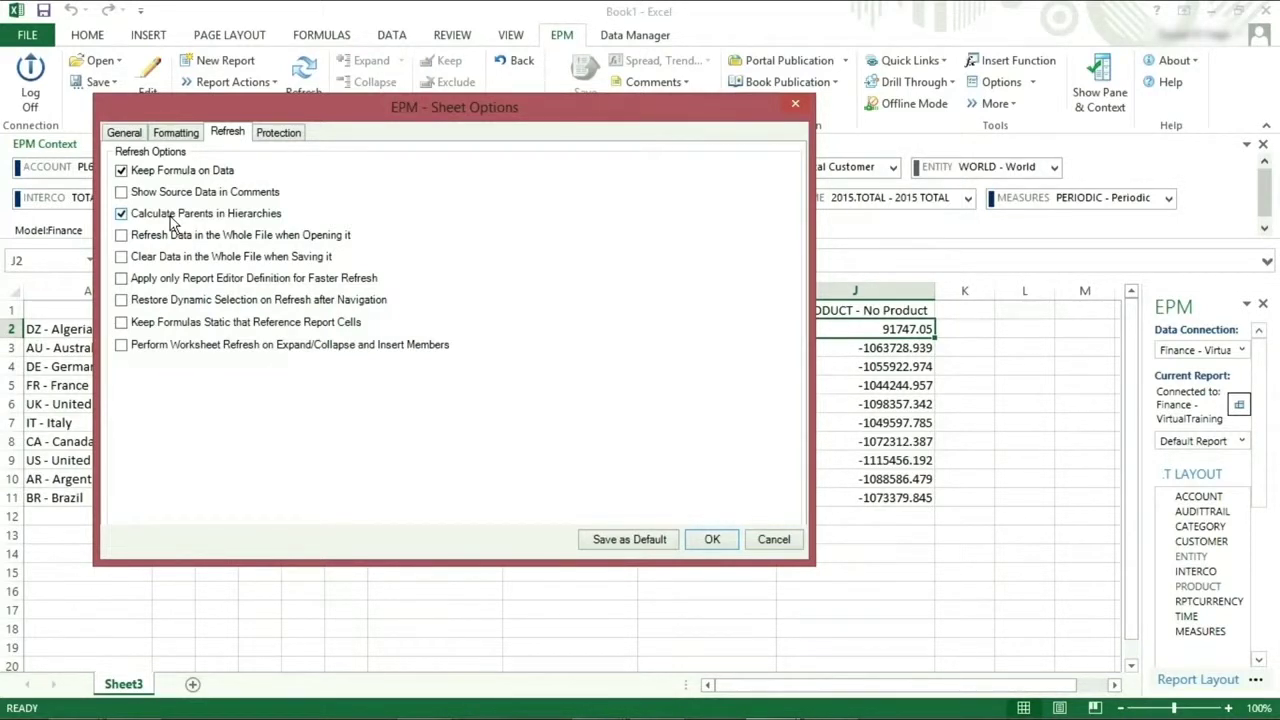
click(276, 136)
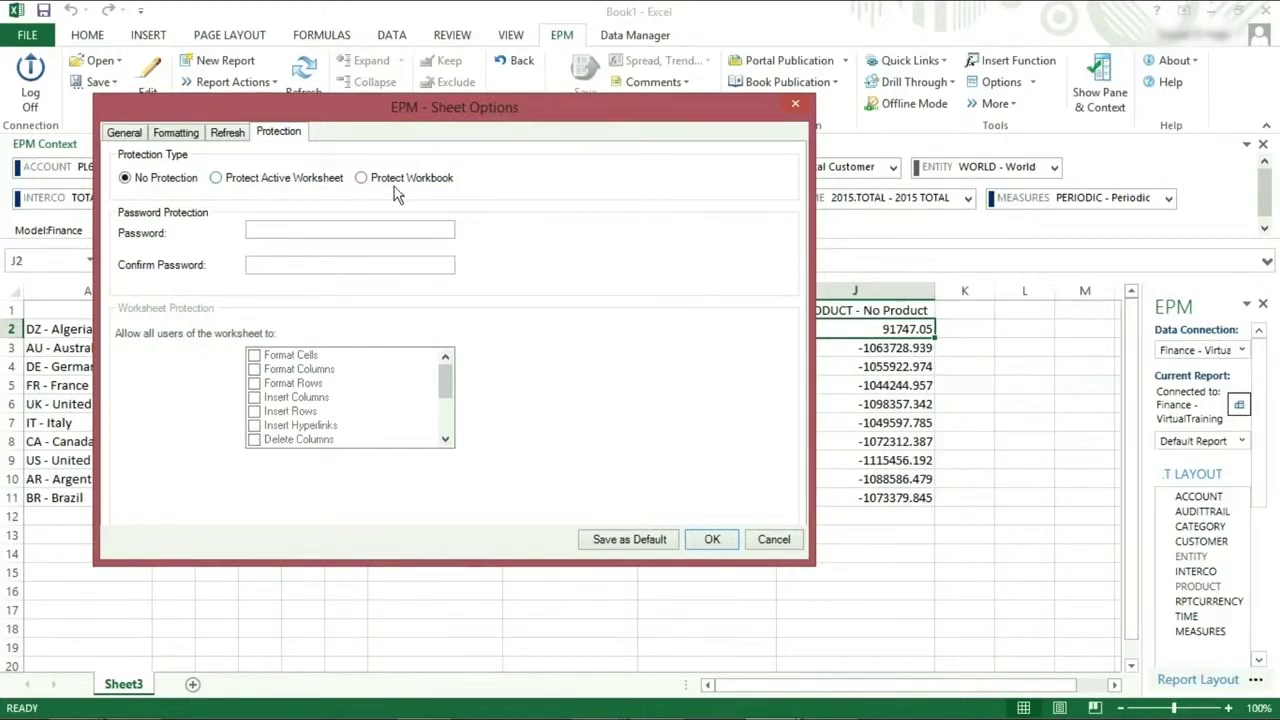
Choose Protect Active Worksheet, enter and confirm the sheet password, and apply.
click(297, 181)
click(289, 232)
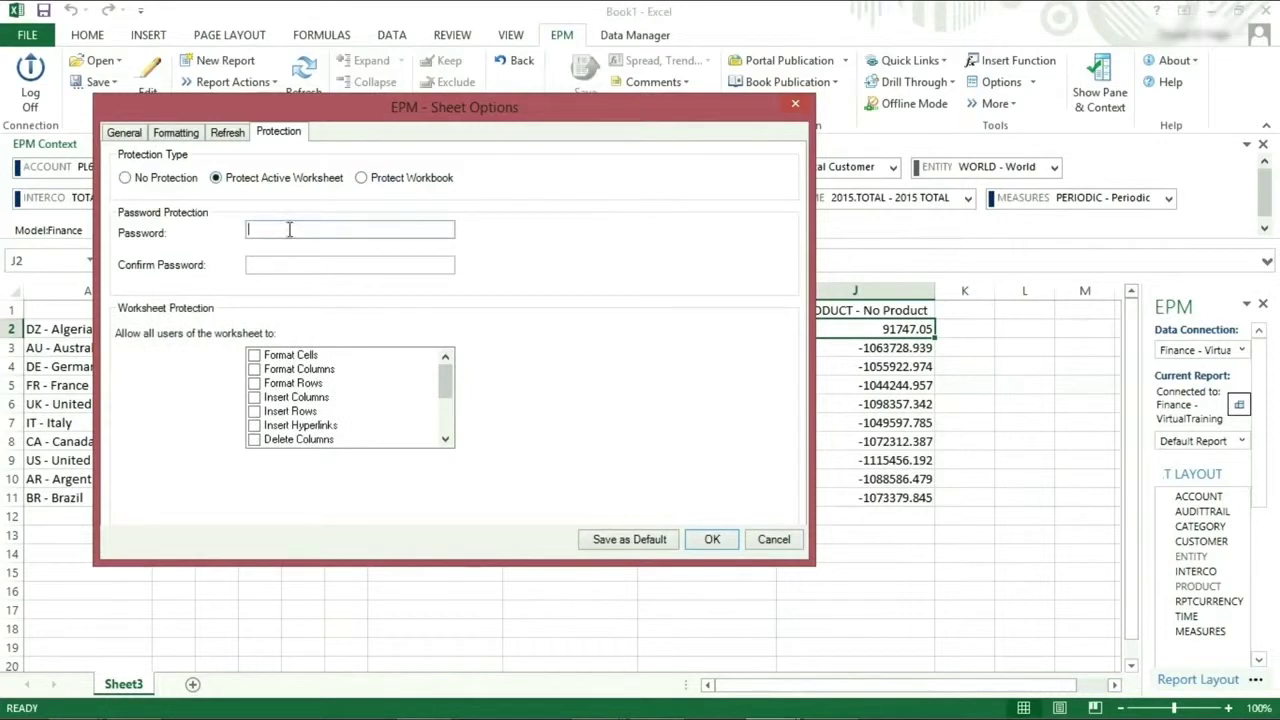
text(password1)
key(Tab)
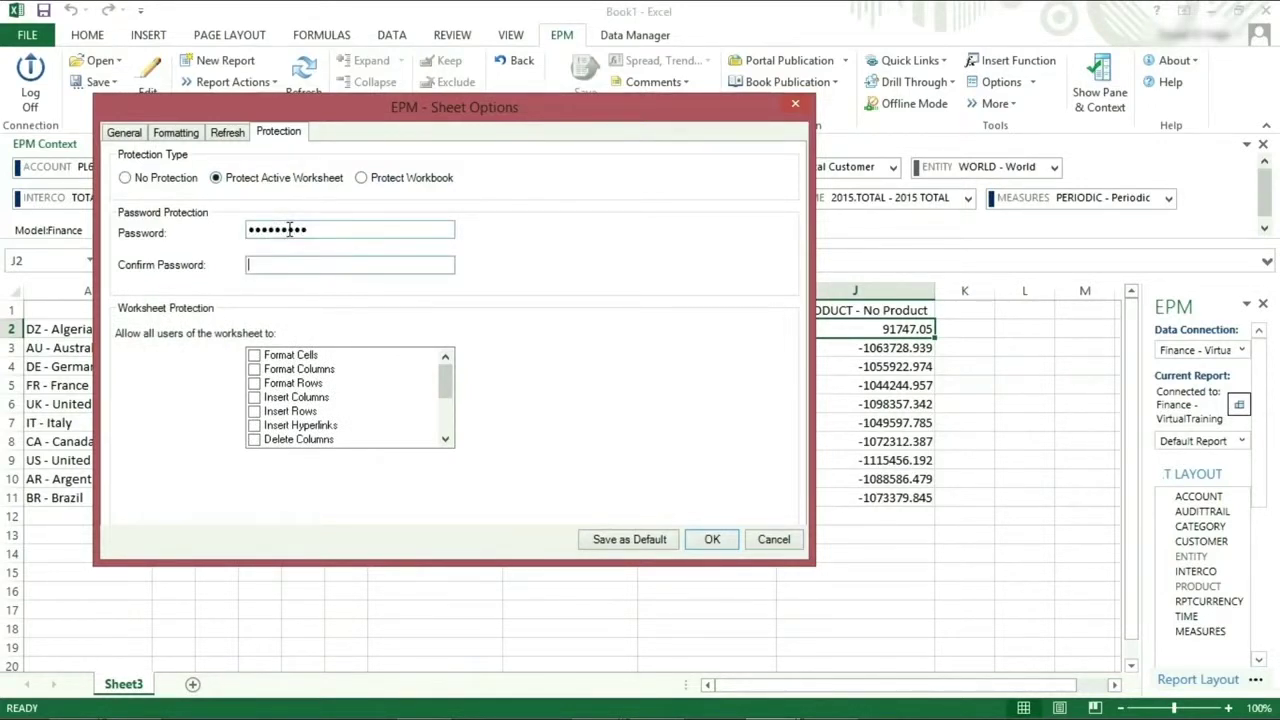
text(password1)
click(710, 540)
Try editing cell I6 and dismiss the protected-sheet warning.
click(736, 403)
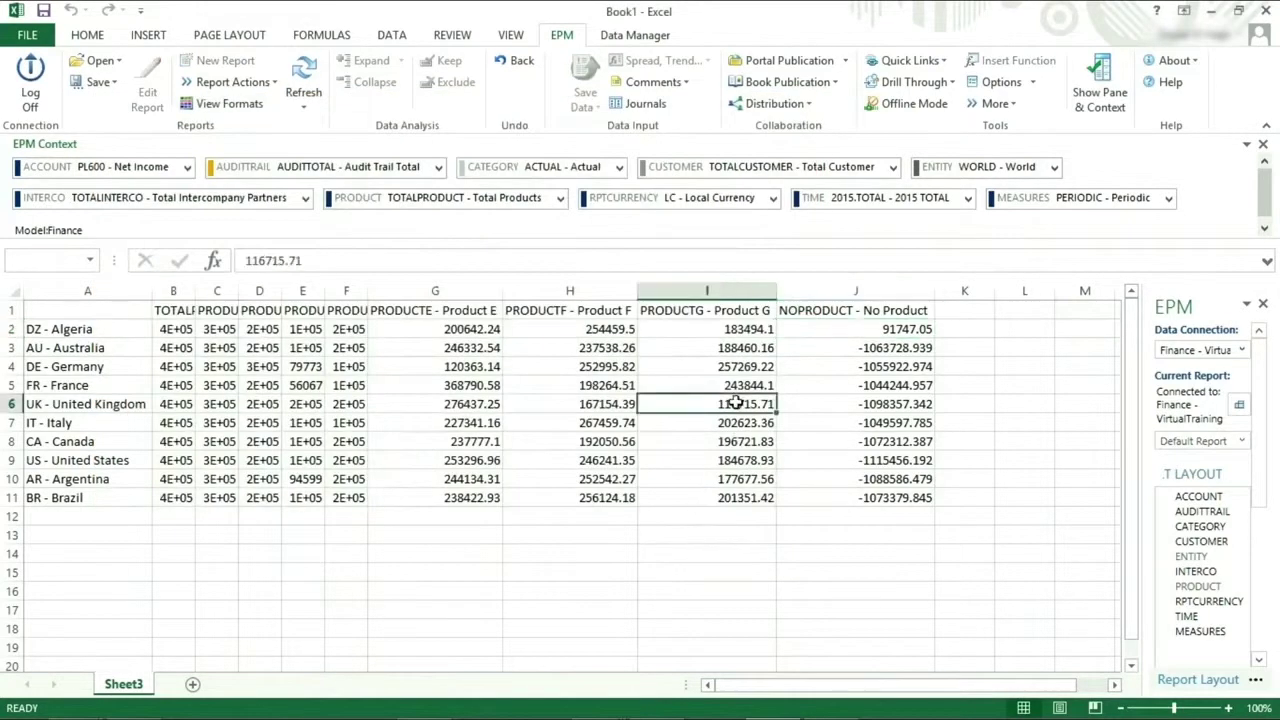
double_click(736, 403)
click(646, 420)
Unlock Sheet Options with the sheet password and save the protection settings as default.
click(1001, 84)
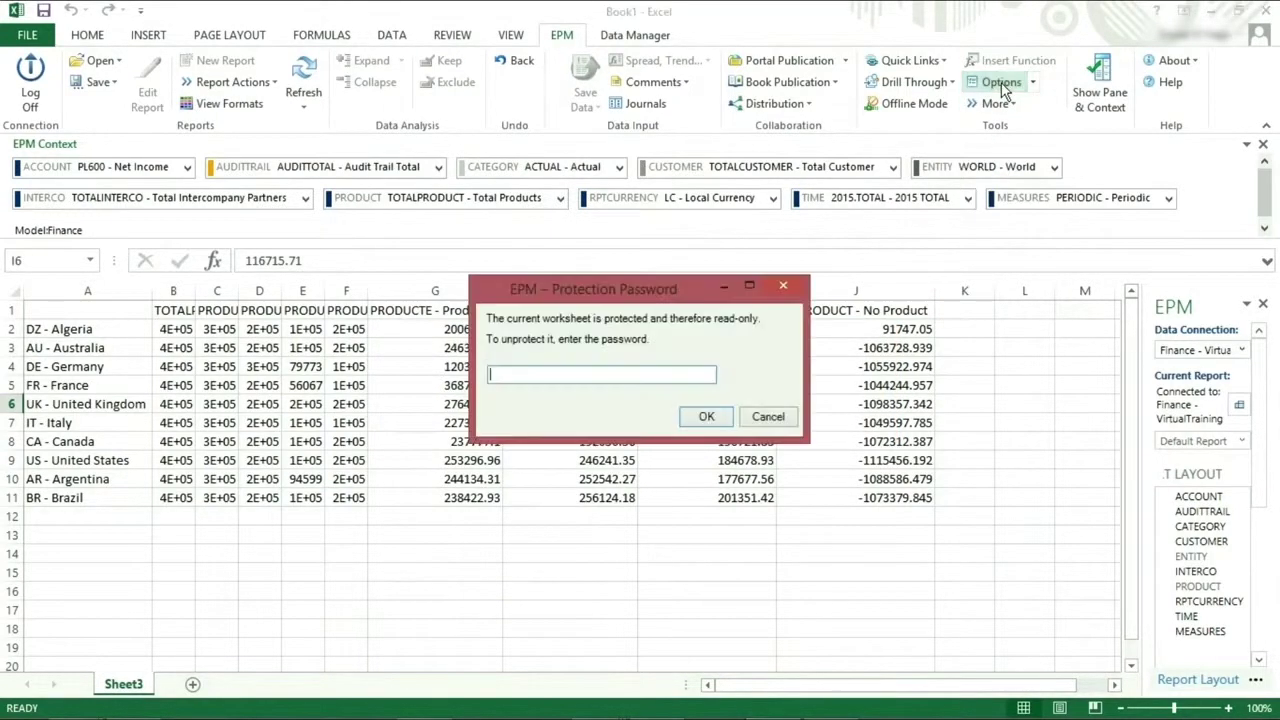
text(password)
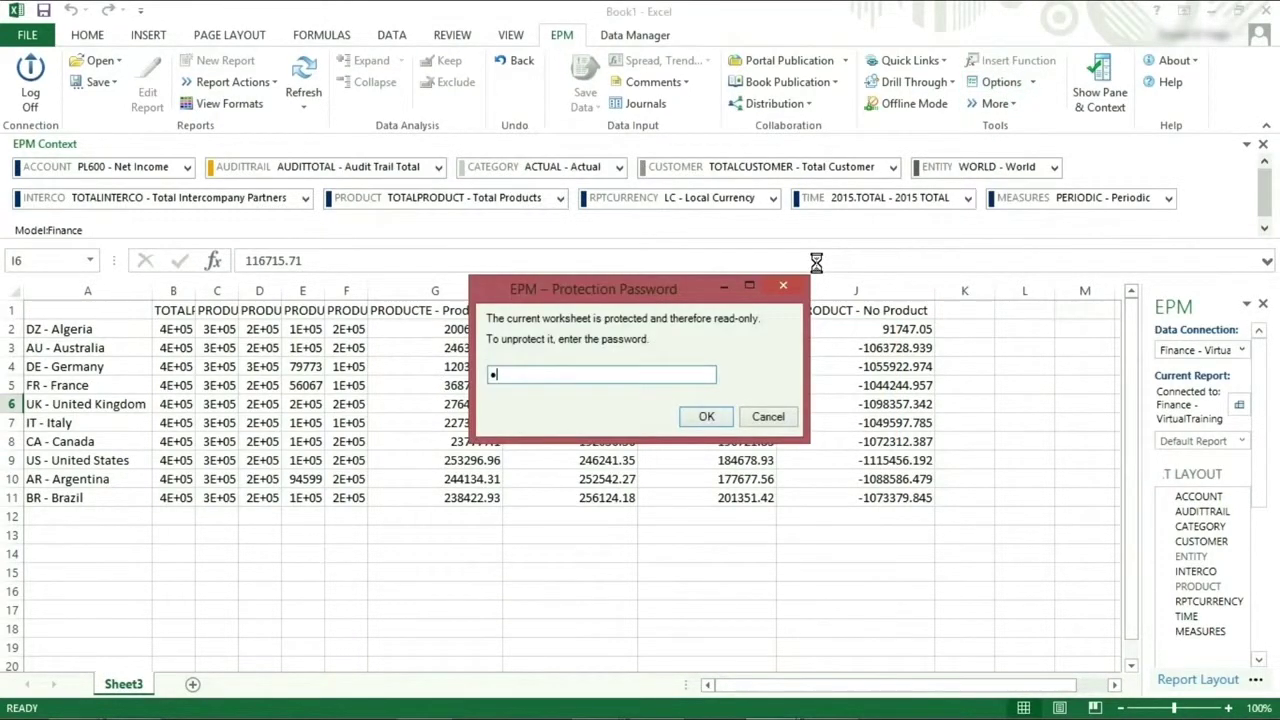
key(Return)
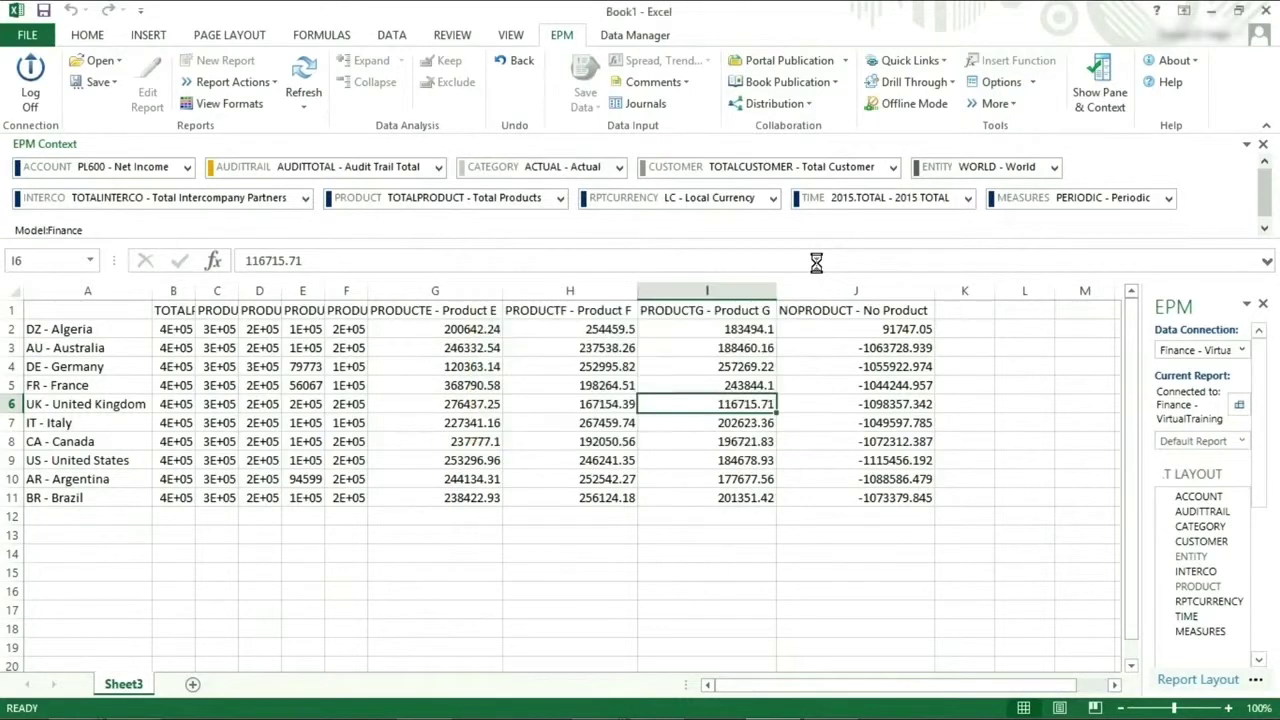
click(330, 183)
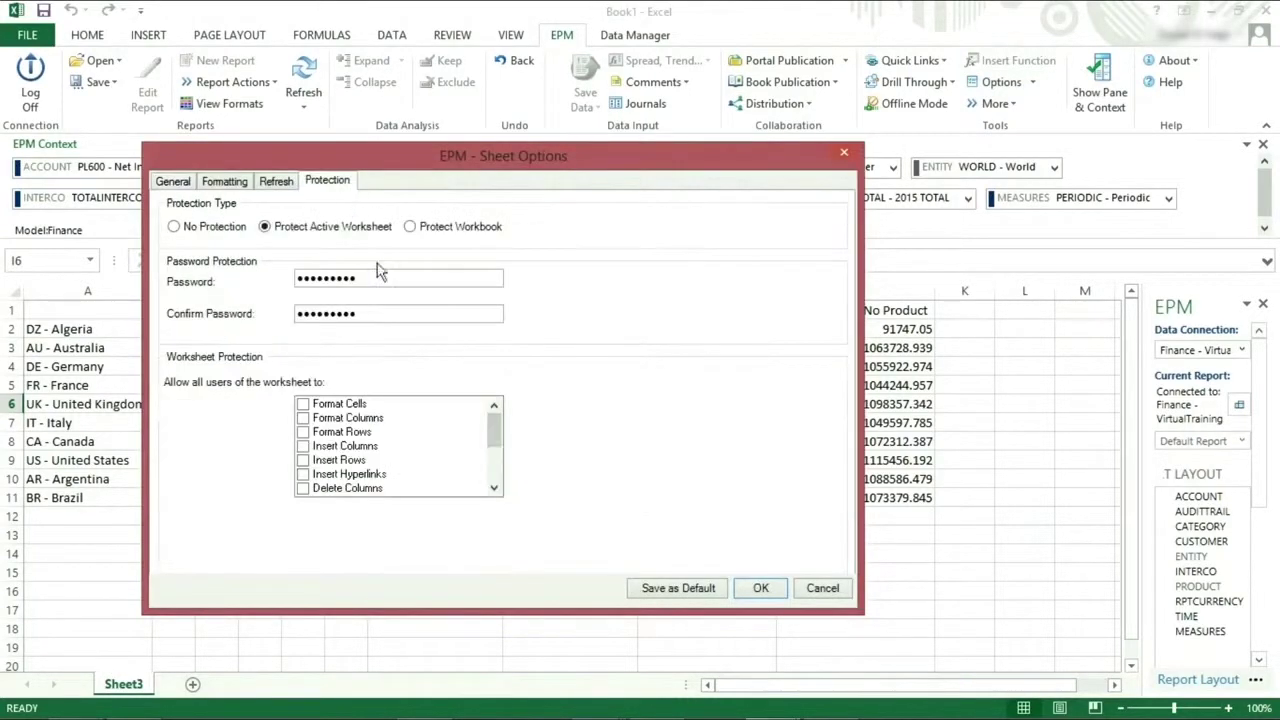
click(659, 594)
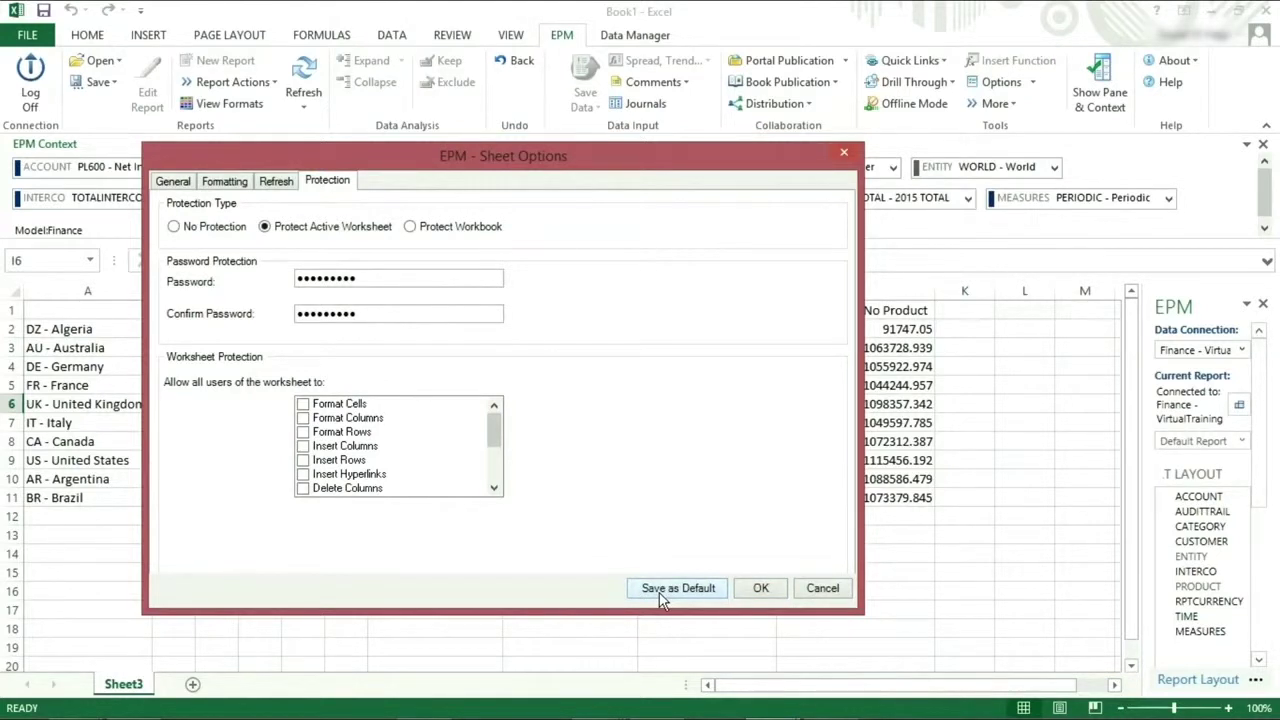